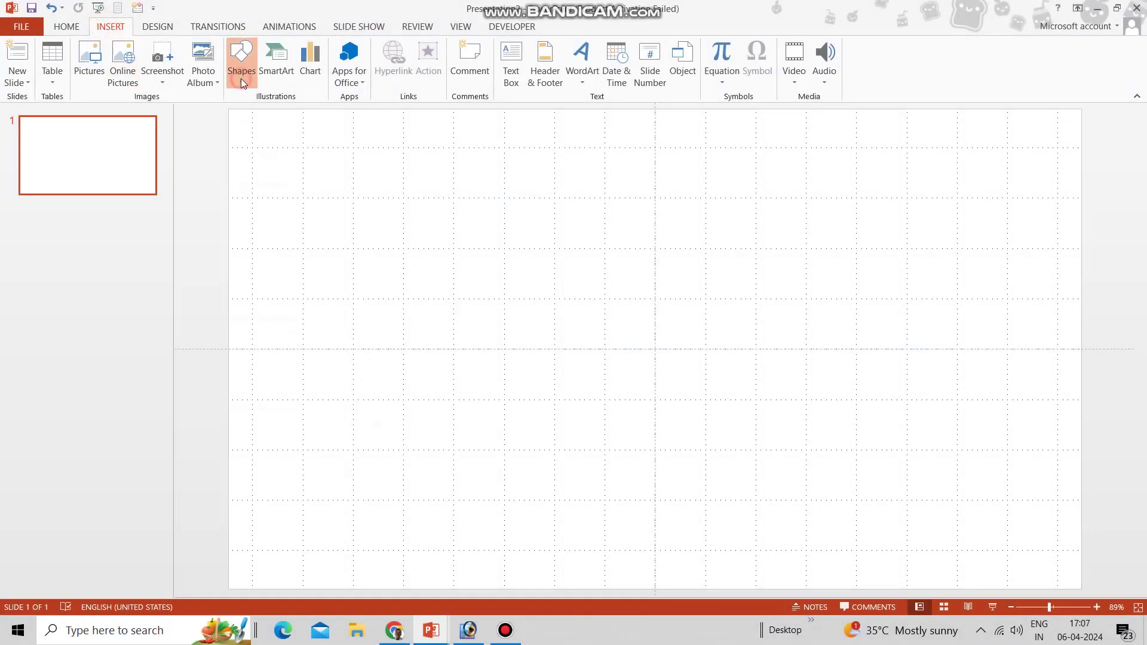
Draw a rectangle from the left edge below the top strip to the slide's bottom-right corner
click(241, 63)
click(277, 114)
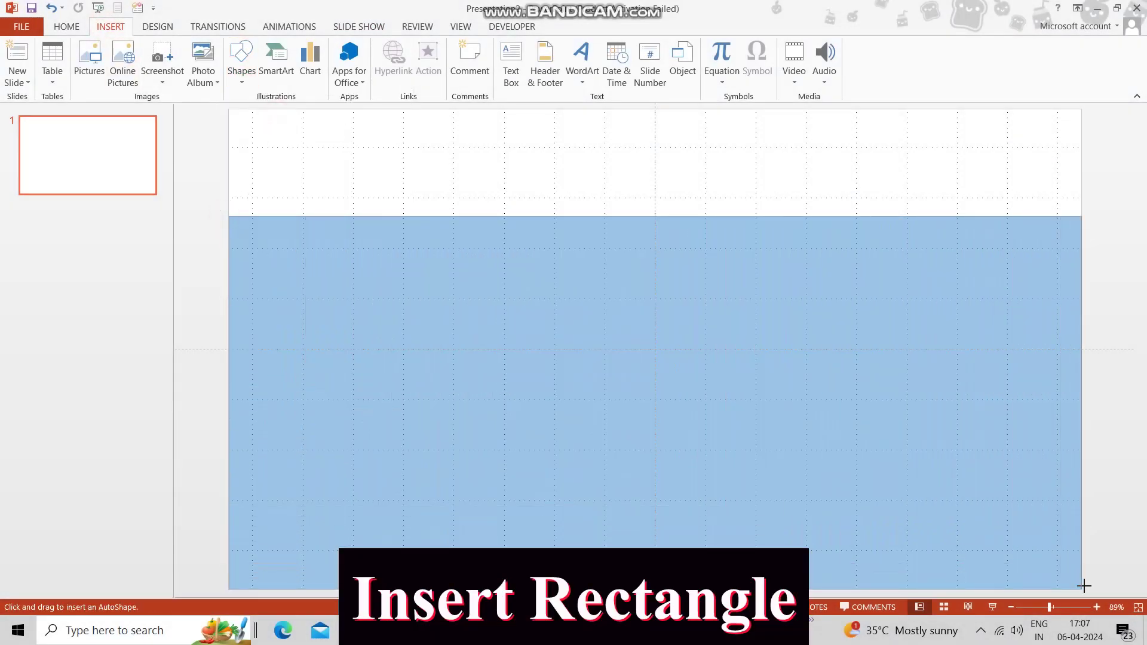
drag(228, 216, 1081, 589)
click(112, 29)
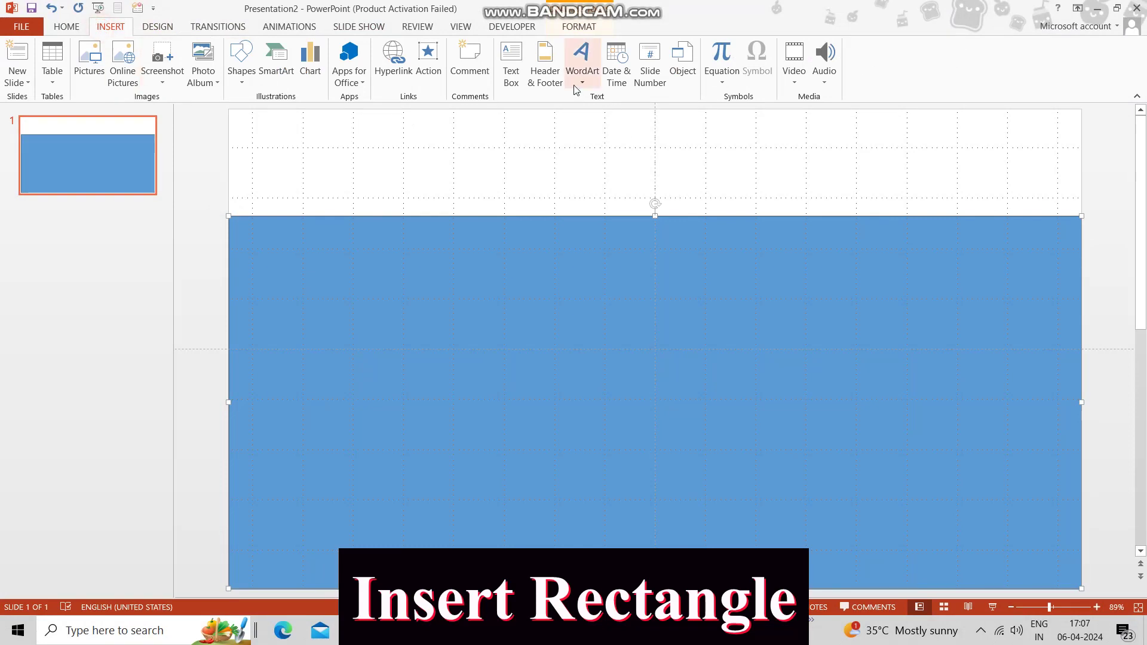
click(511, 76)
Add a text box across the slide top reading VIJAYWADA in Arial Black, size 130
drag(237, 115, 1012, 211)
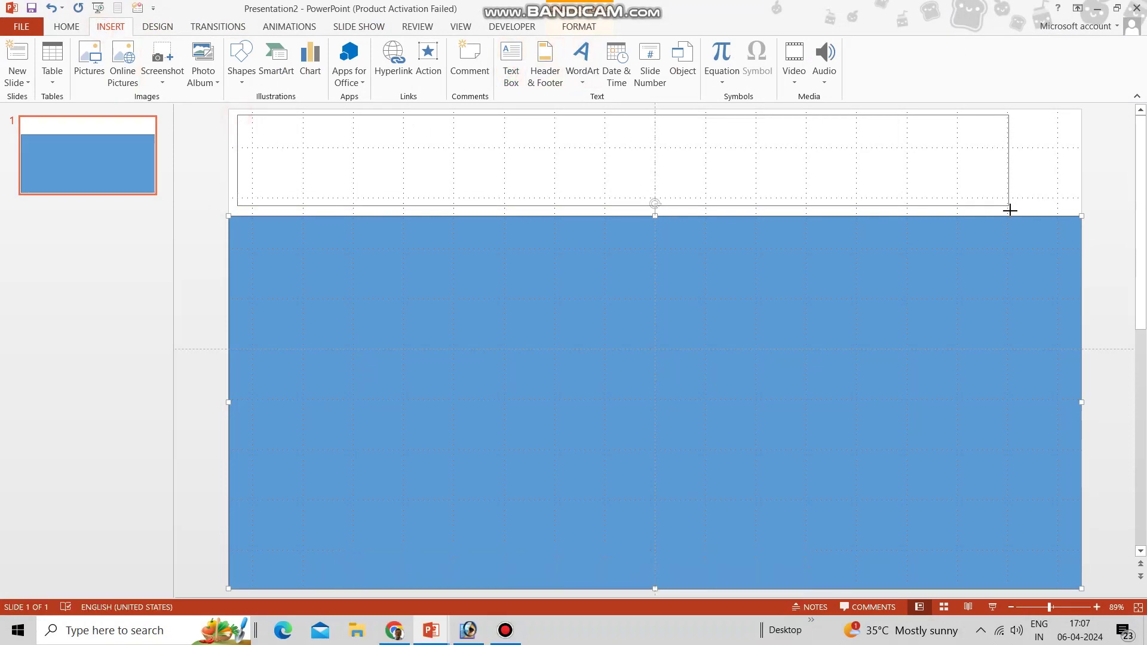
text(VIJAYWADA)
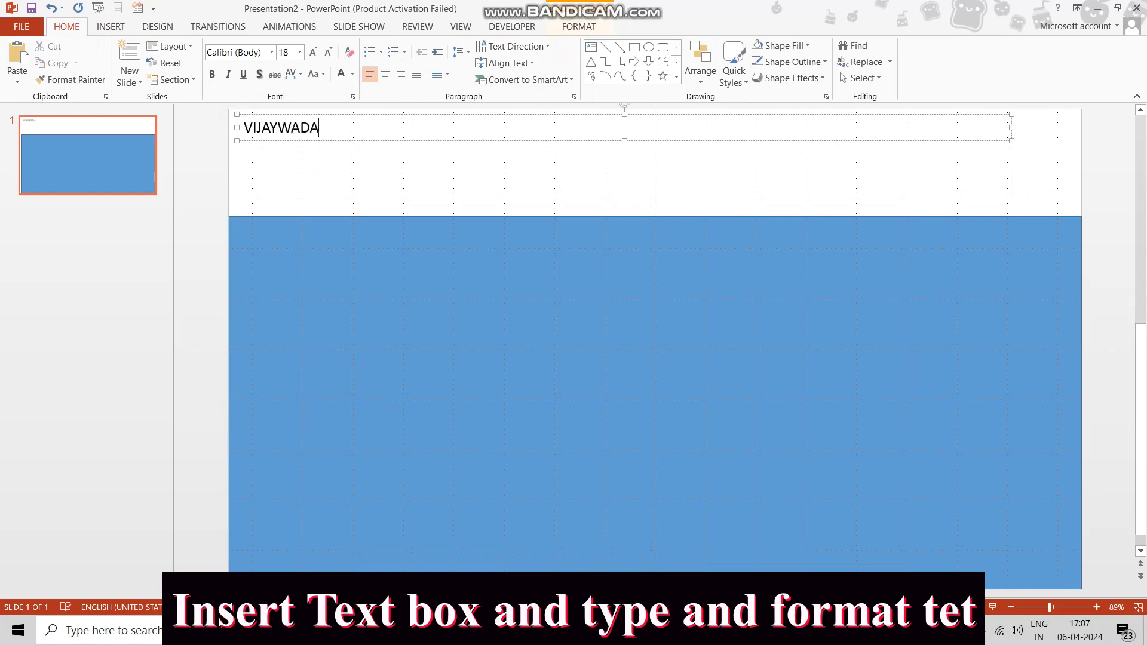
key(ctrl+a)
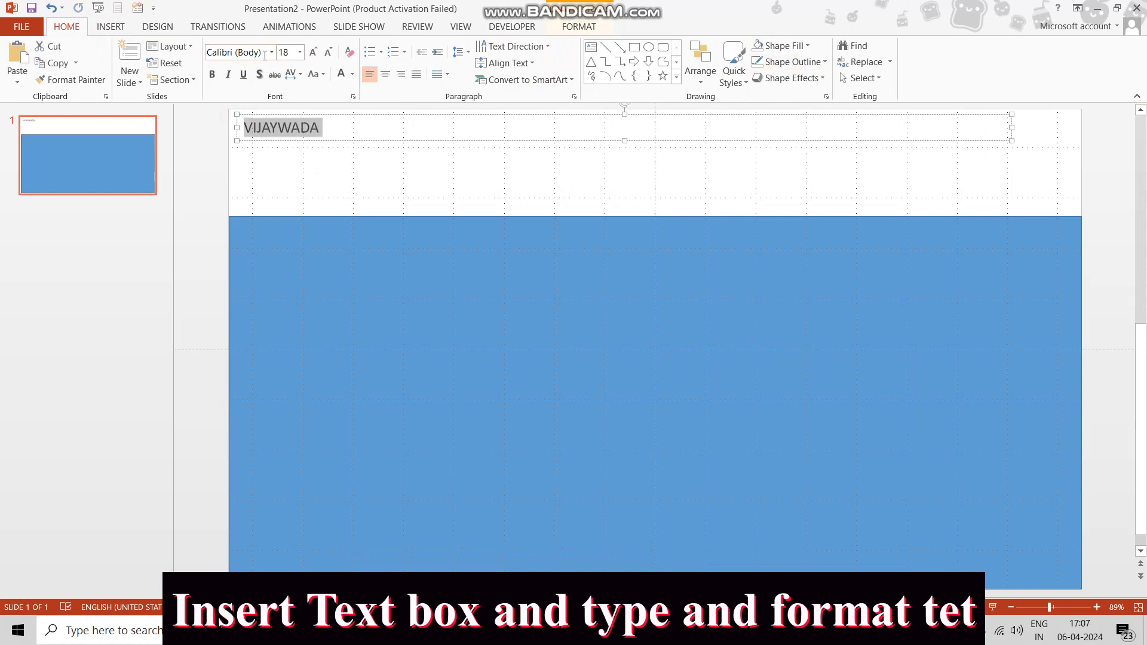
click(273, 53)
click(254, 138)
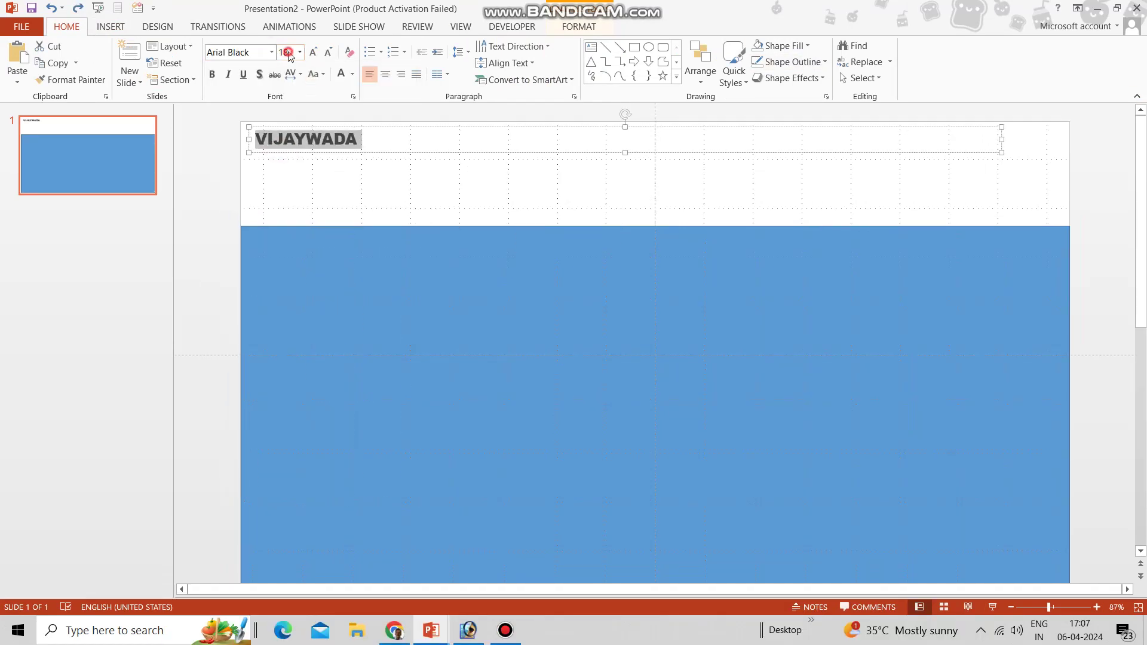
text(130)
key(Return)
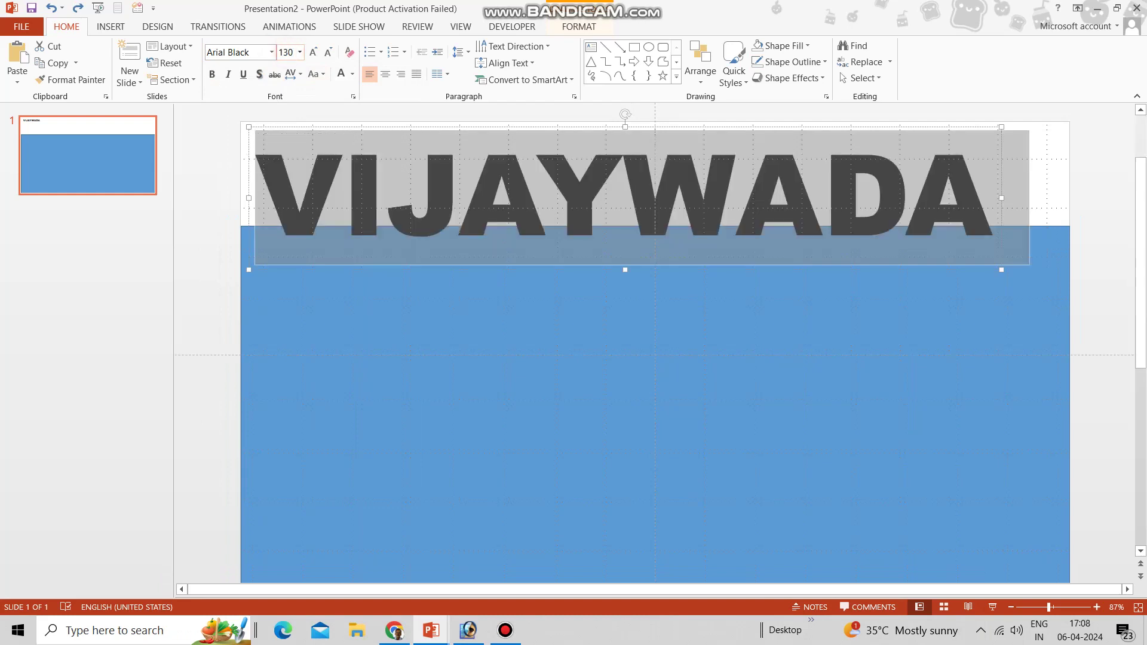
click(287, 269)
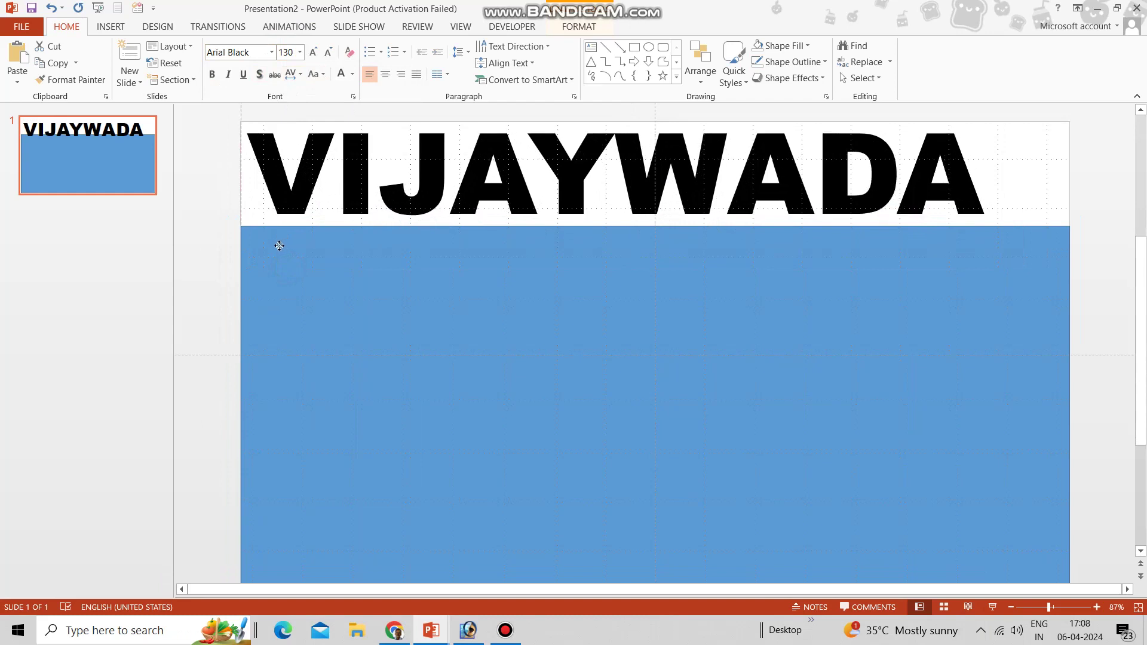
double_click(272, 249)
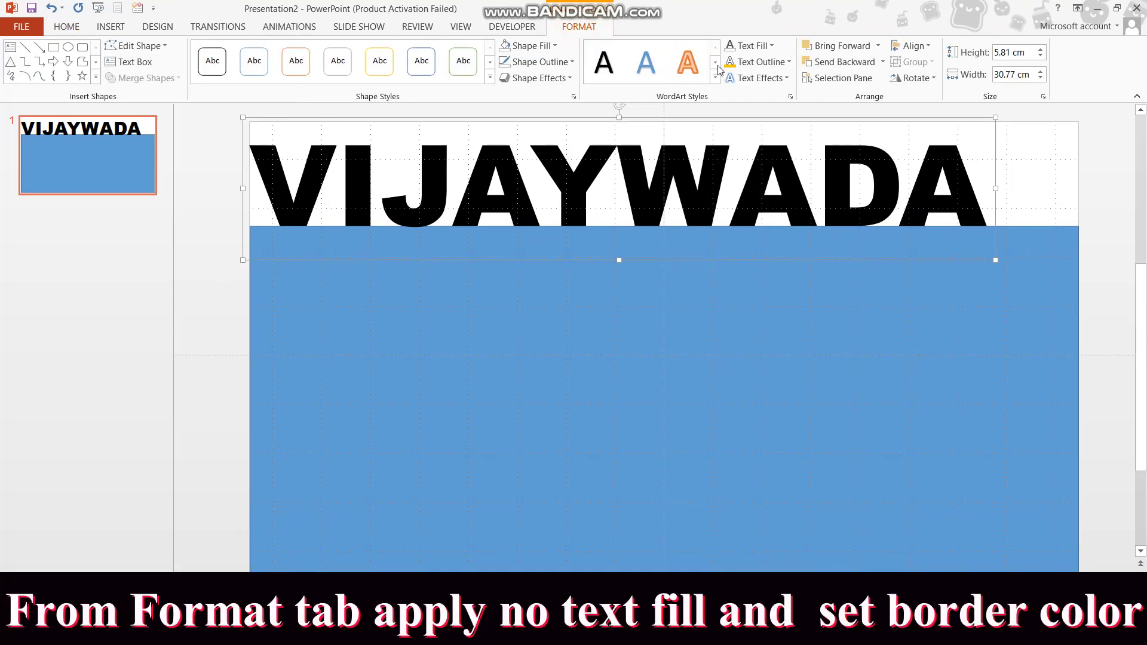
Give the VIJAYWADA letters a gold outline and no text fill
click(755, 67)
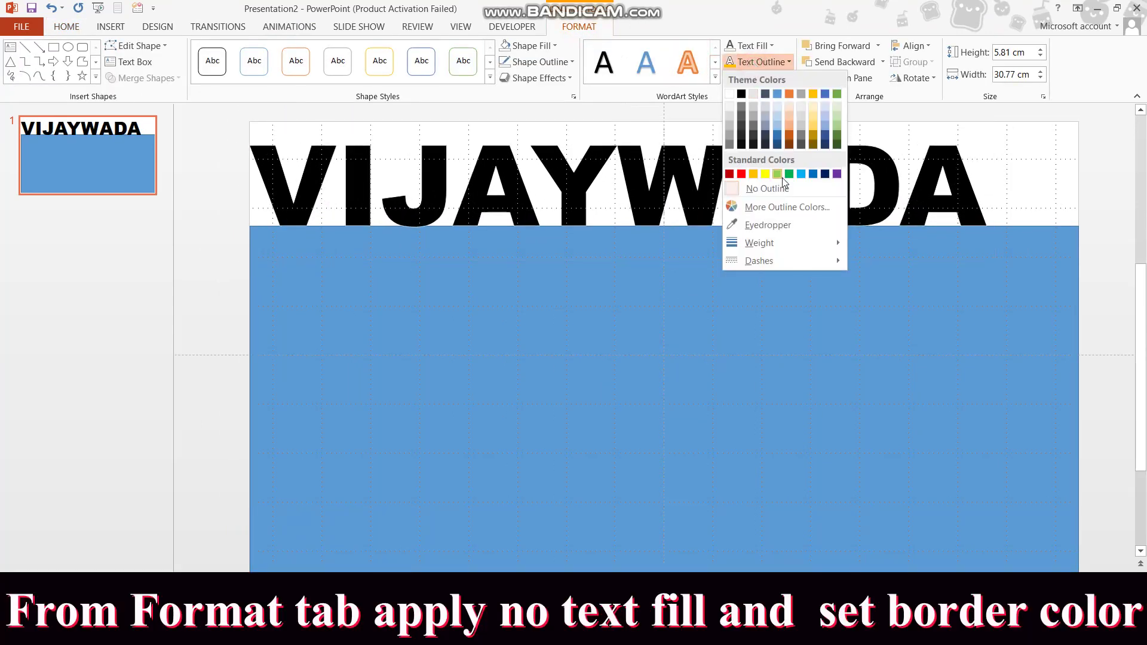
click(751, 174)
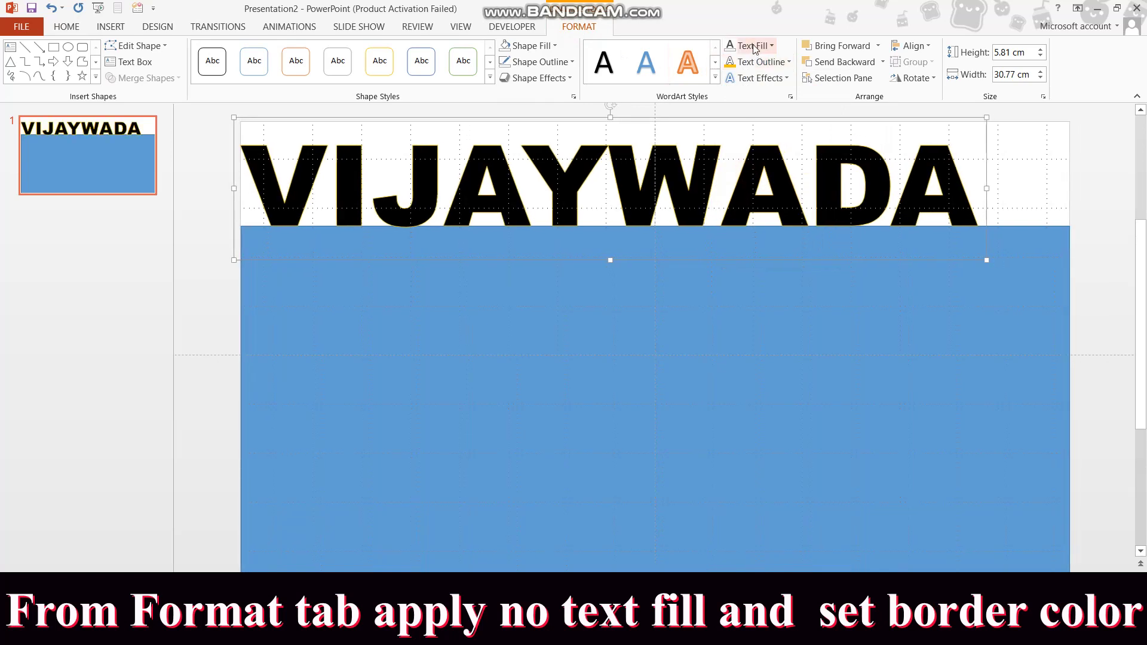
click(755, 47)
click(751, 169)
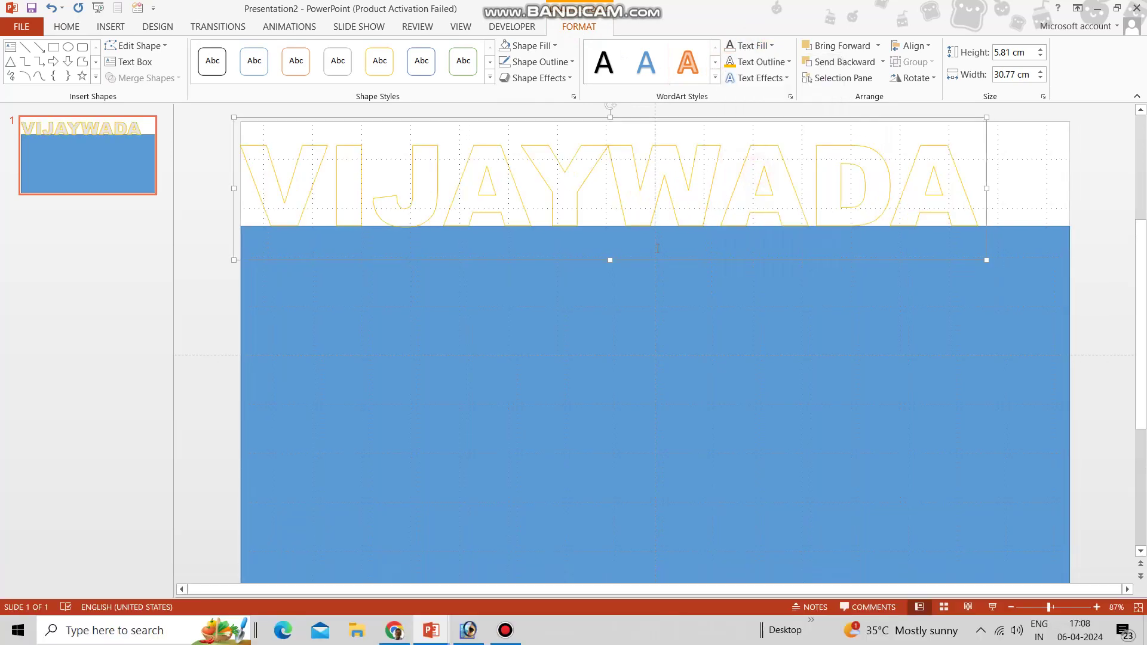
click(618, 357)
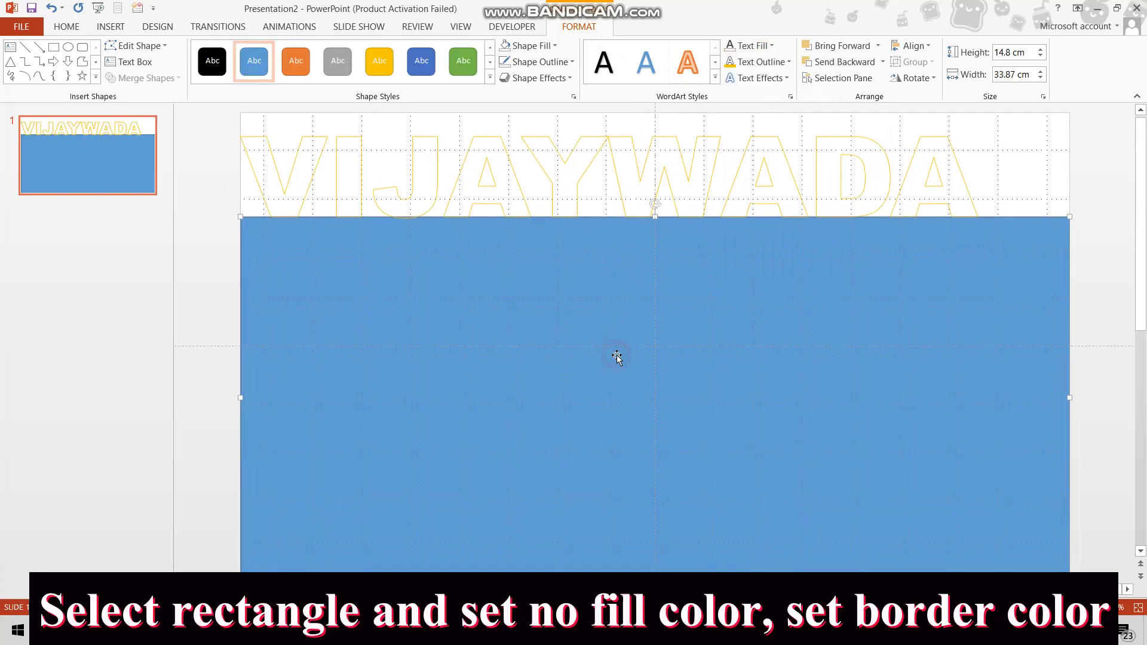
Set the rectangle's fill to No Fill and its outline to gold
click(545, 48)
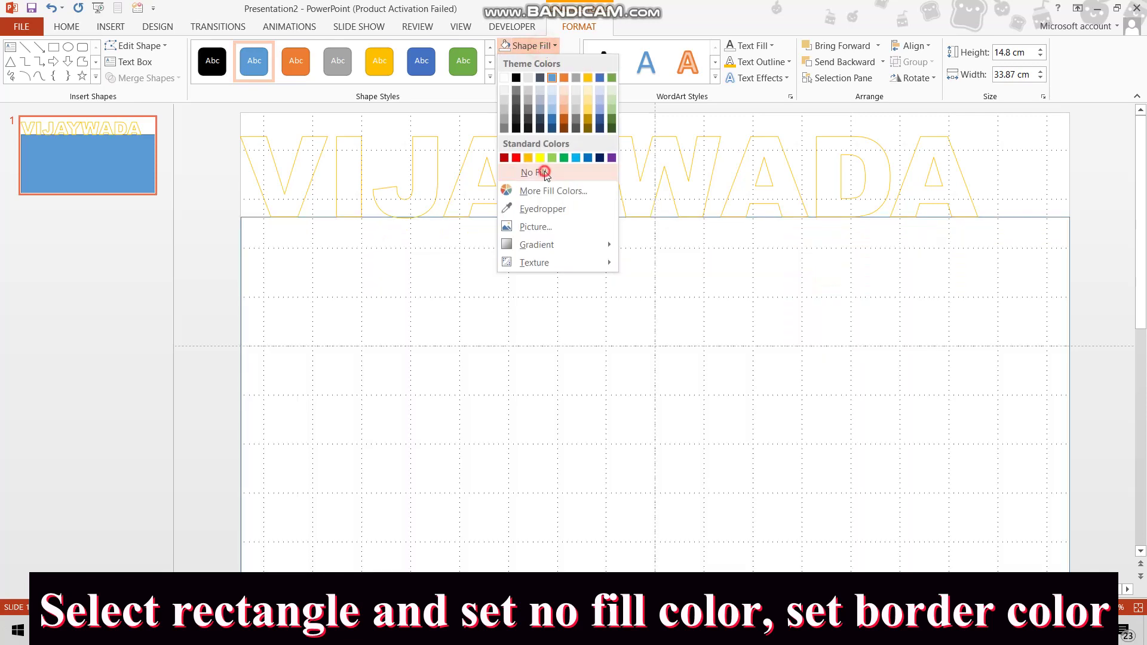
click(534, 173)
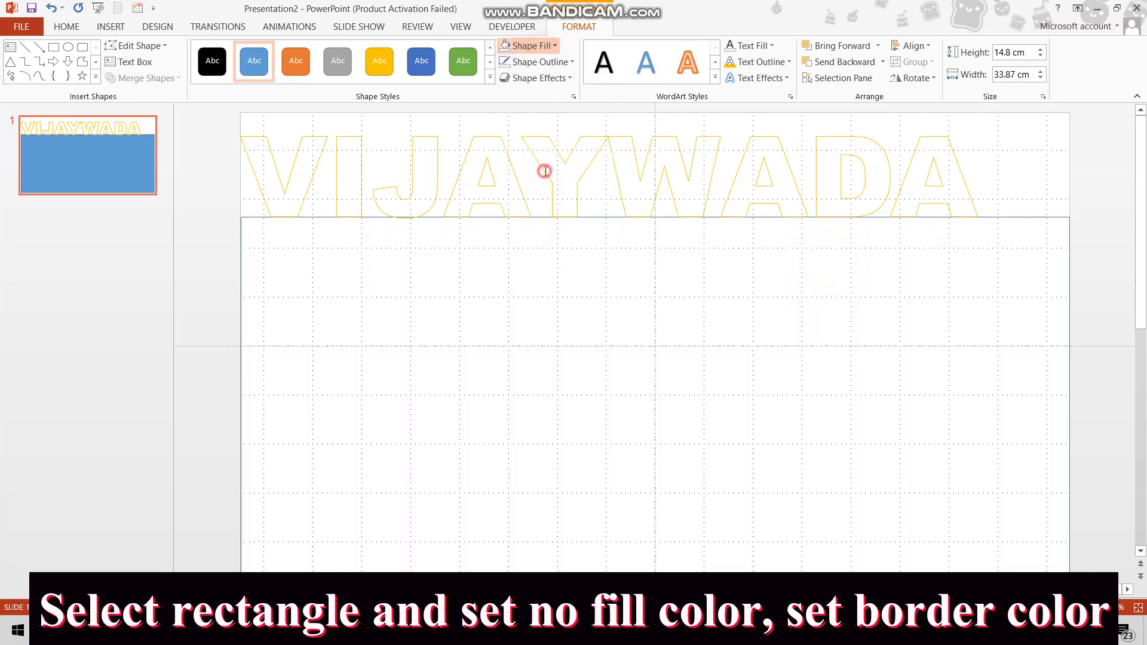
click(534, 62)
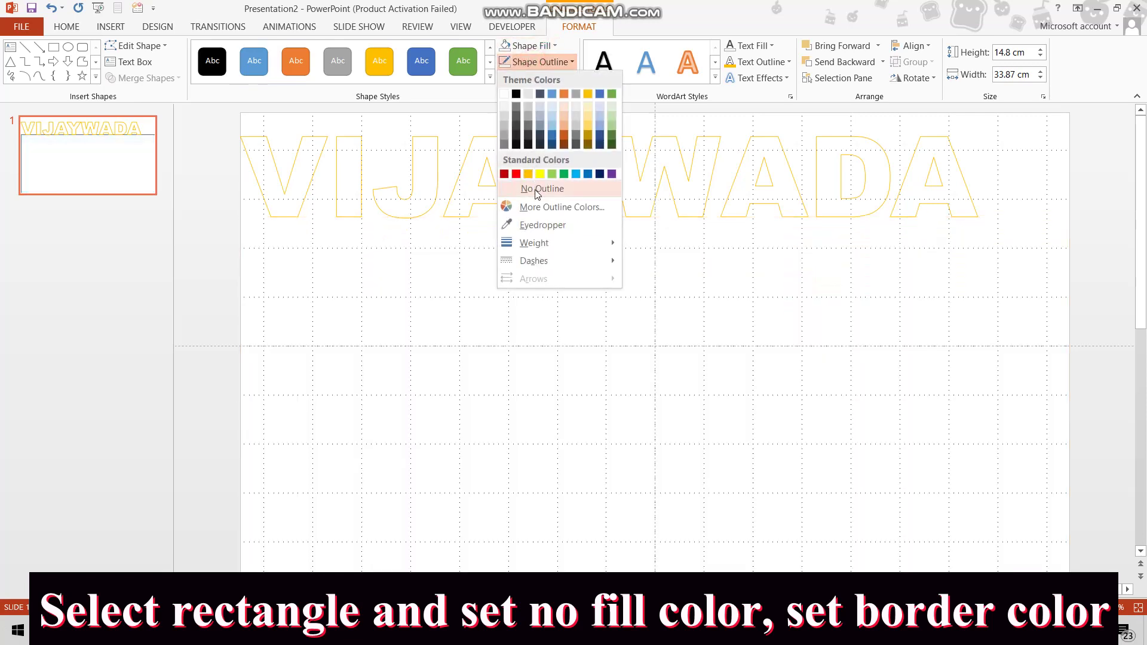
click(529, 174)
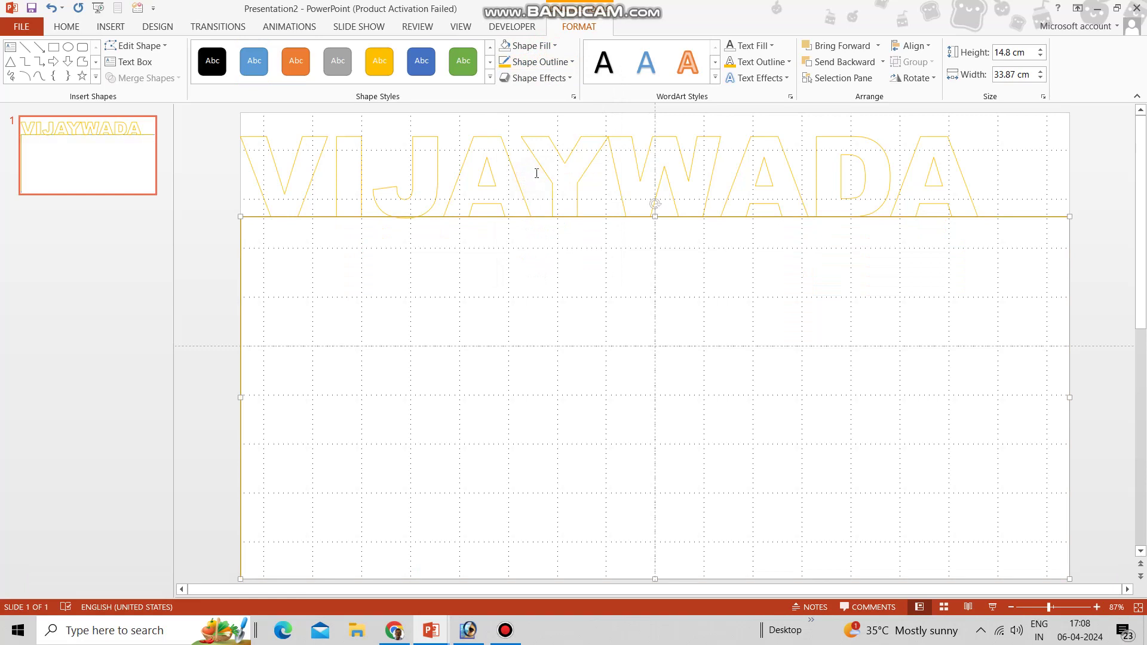
Select the VIJAYWADA text with the rectangle and Combine them via Merge Shapes
shift+click(259, 137)
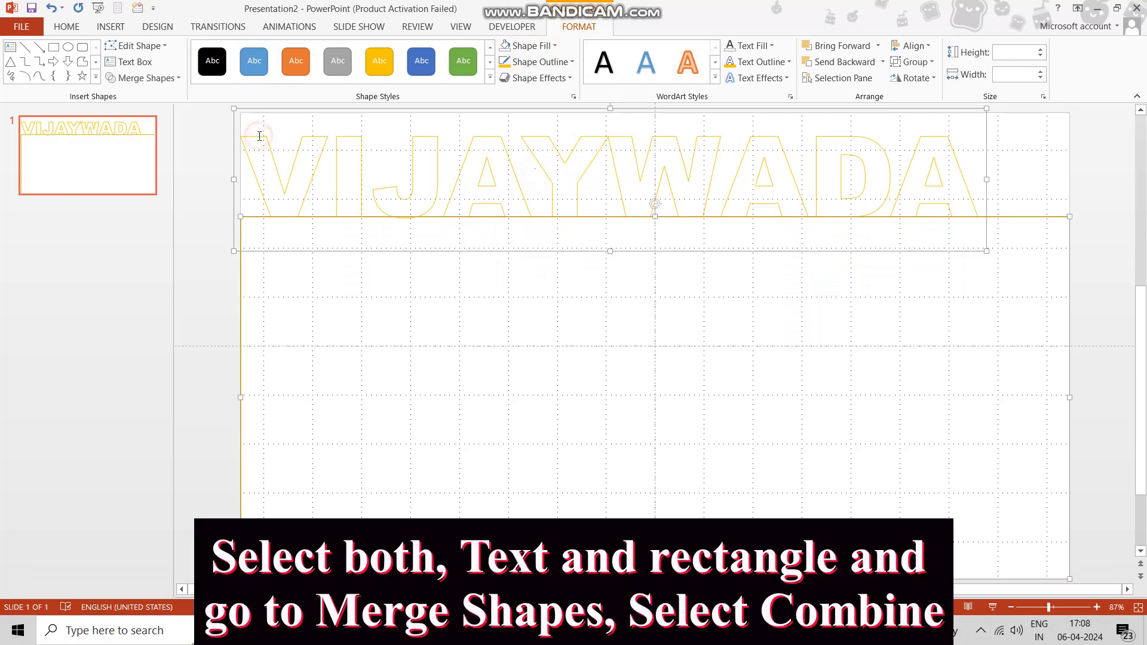
click(158, 79)
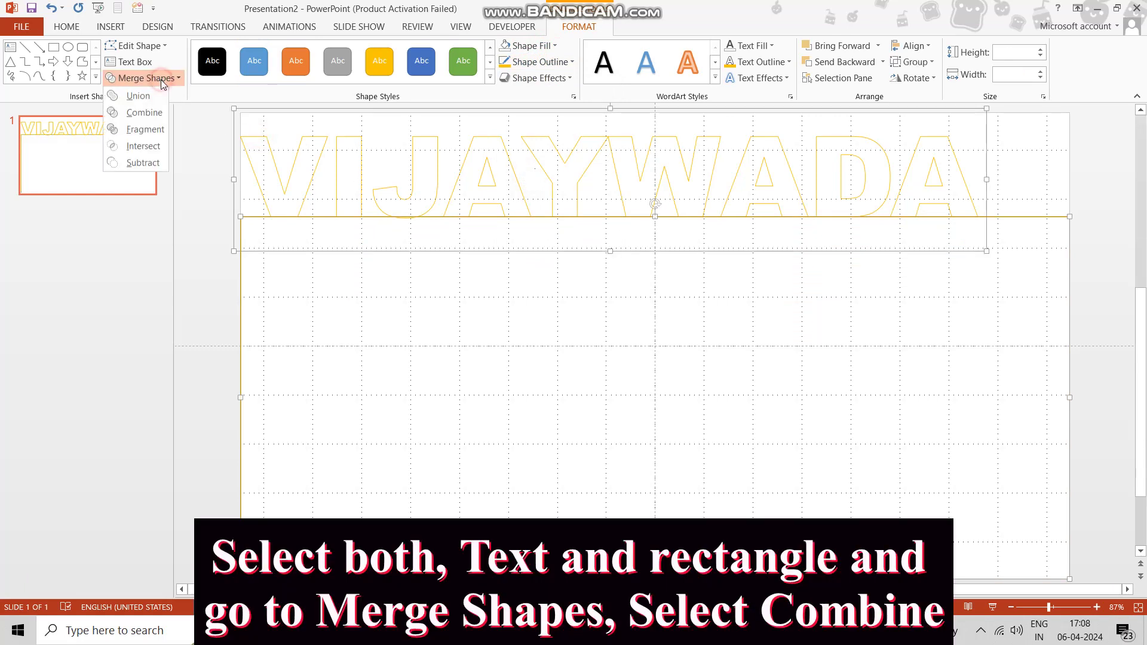
click(150, 119)
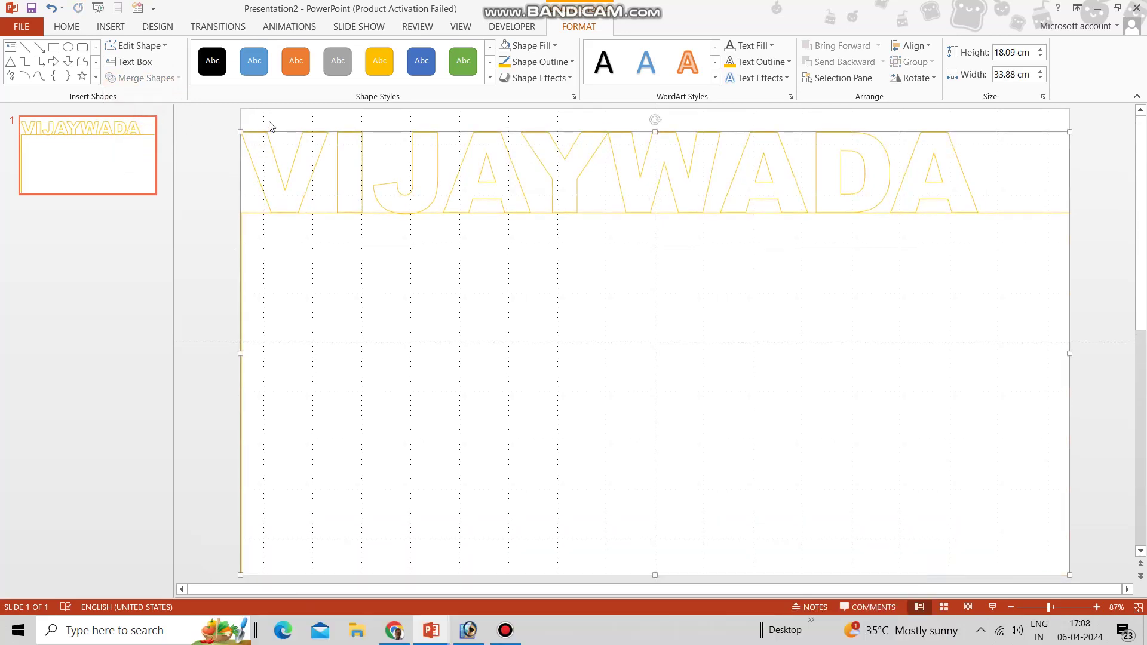
click(271, 123)
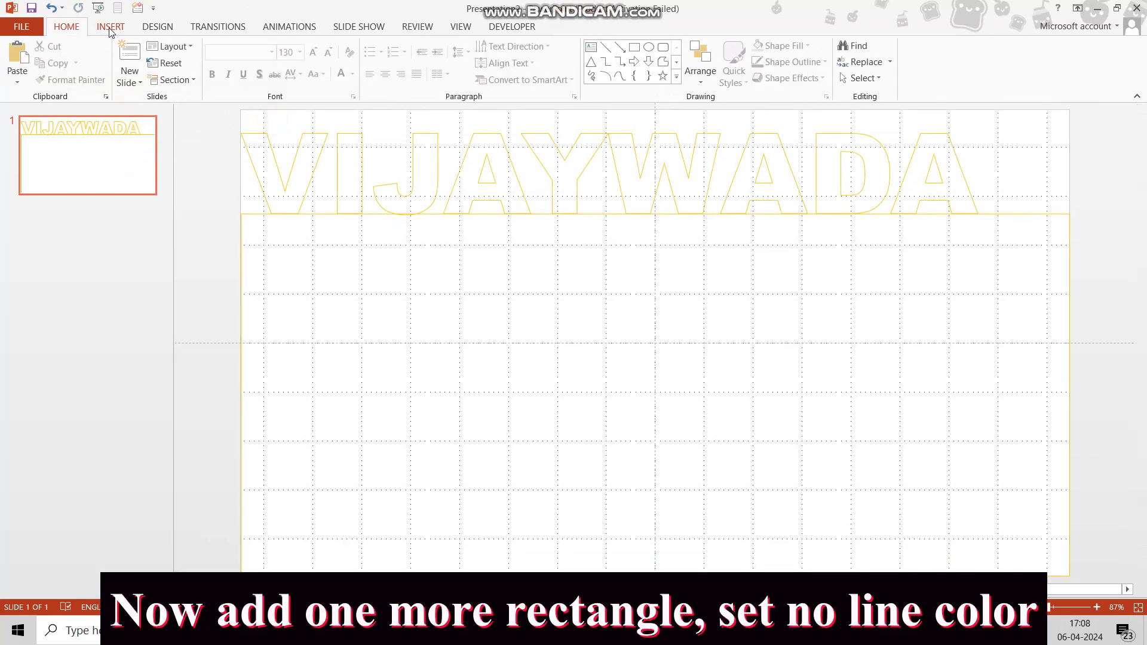
Draw a rectangle covering the whole slide and apply the light orange shape style
click(110, 27)
click(236, 82)
click(277, 114)
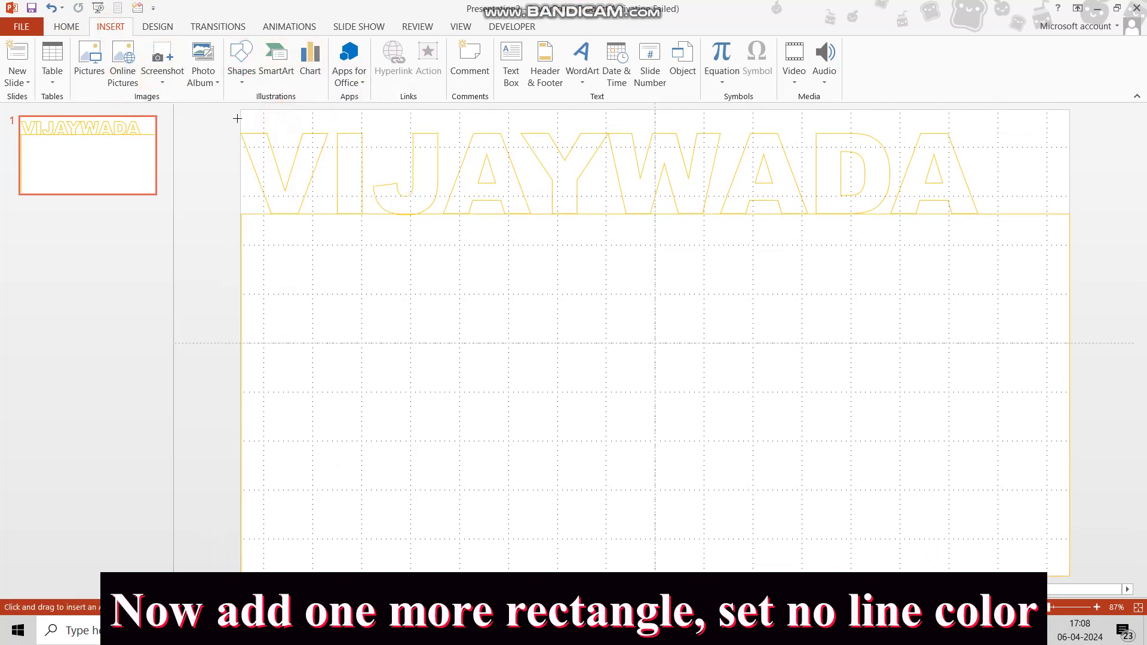
drag(238, 106, 1071, 574)
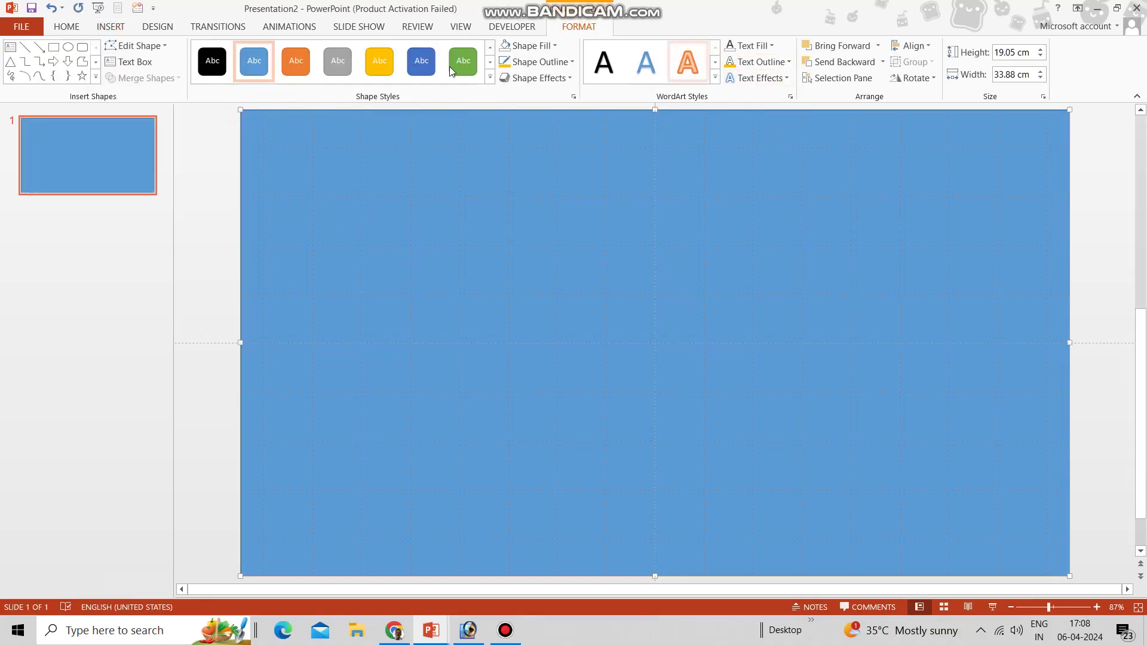
click(490, 77)
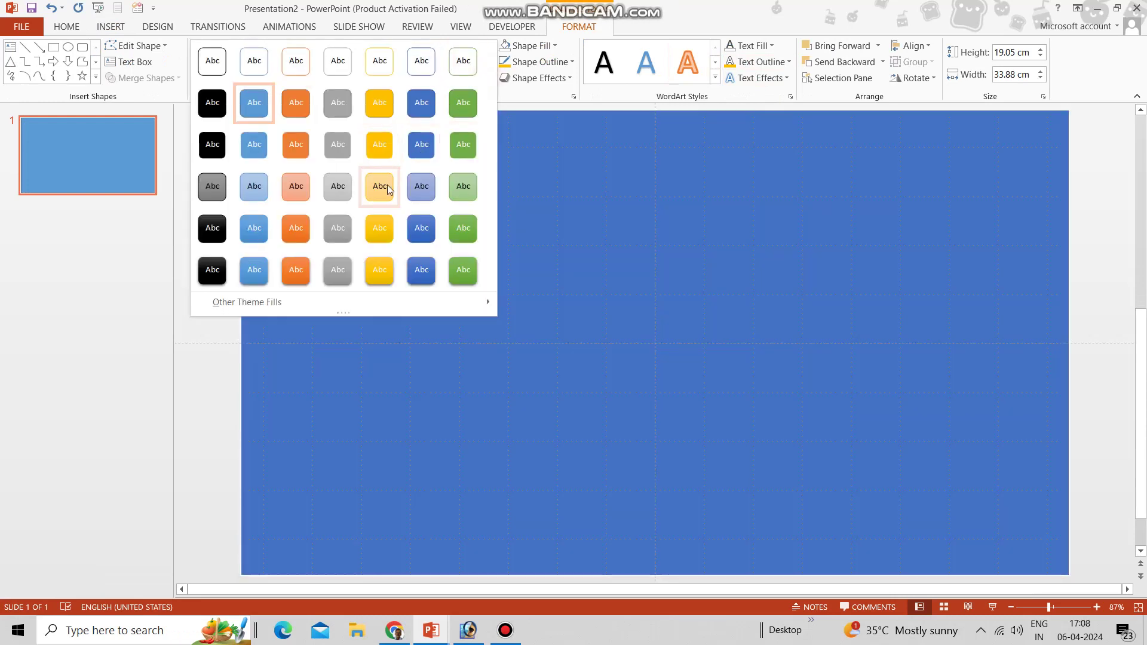
click(387, 186)
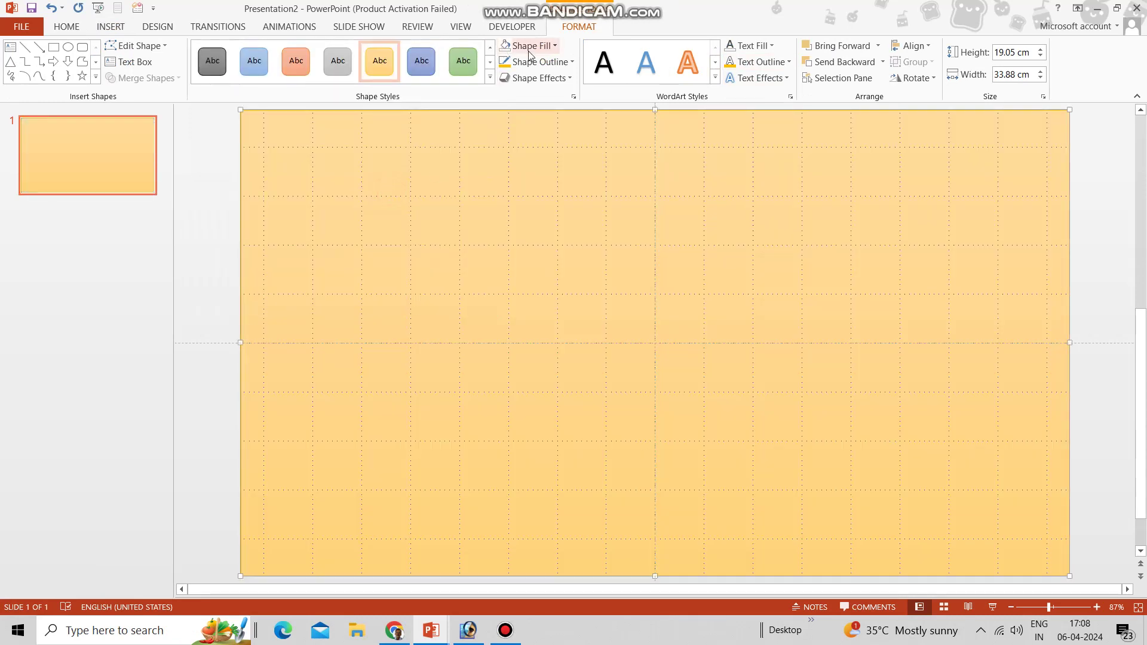
Send the orange rectangle to the back and combine it with VIJAYWADA to cut out the letters
right_click(515, 205)
mouse_move(564, 363)
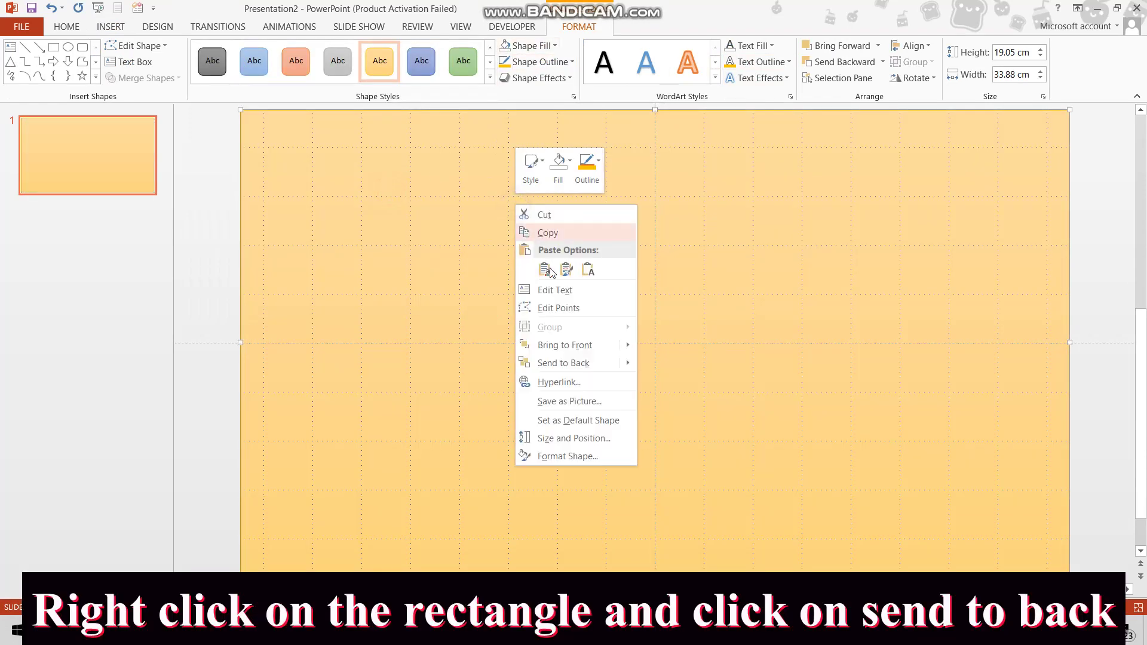
click(565, 363)
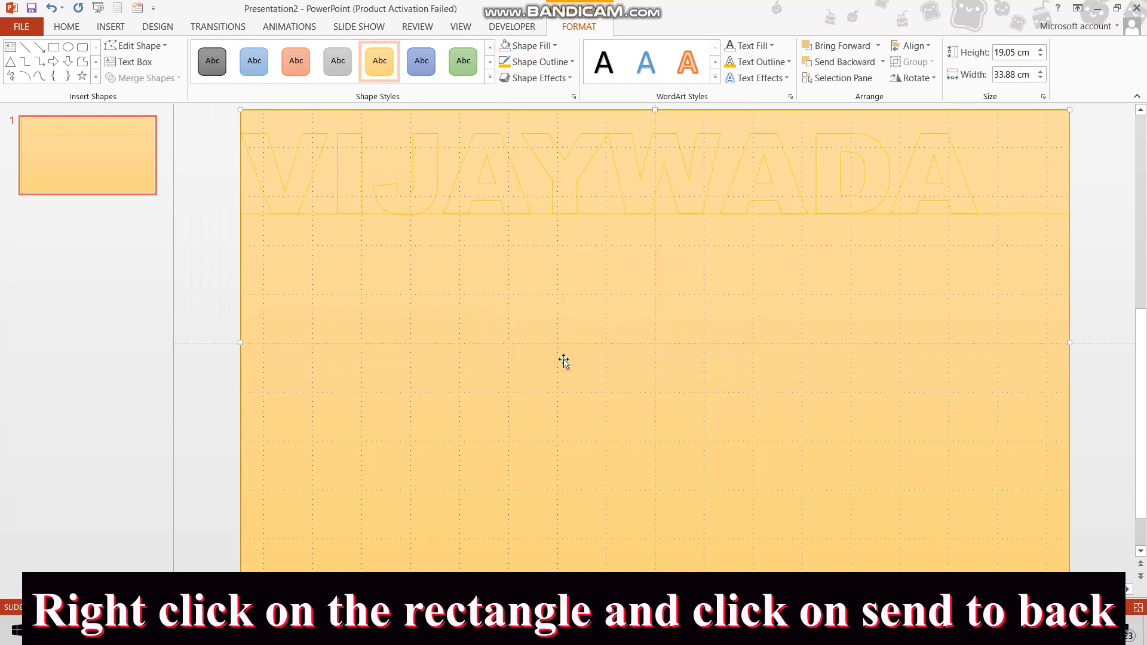
shift+click(278, 164)
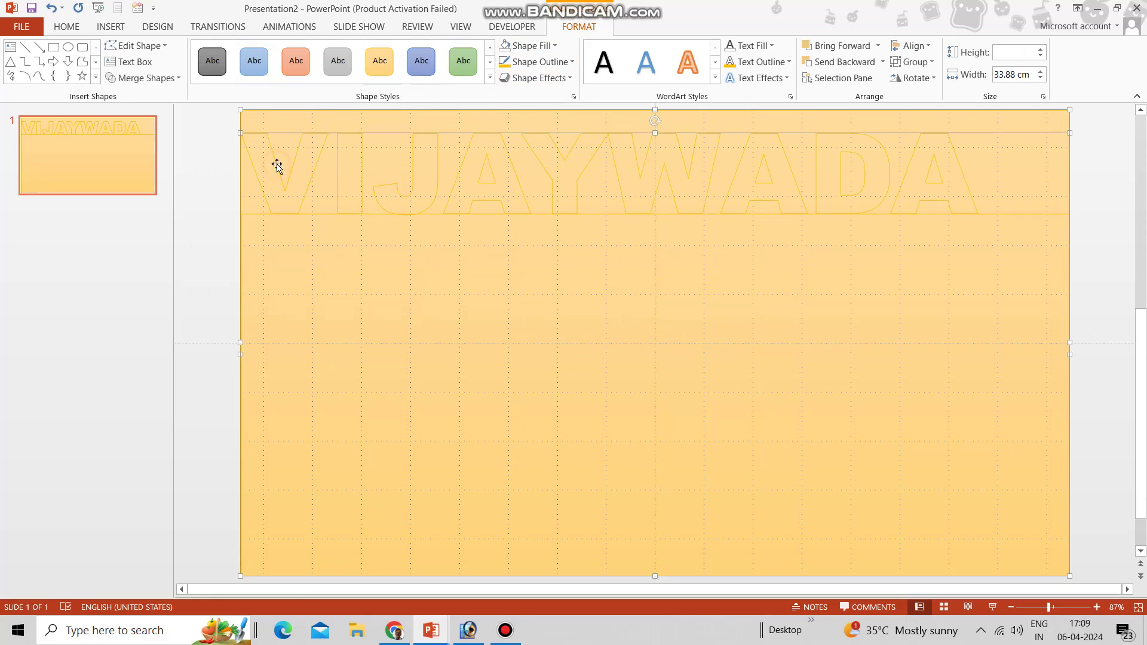
click(143, 77)
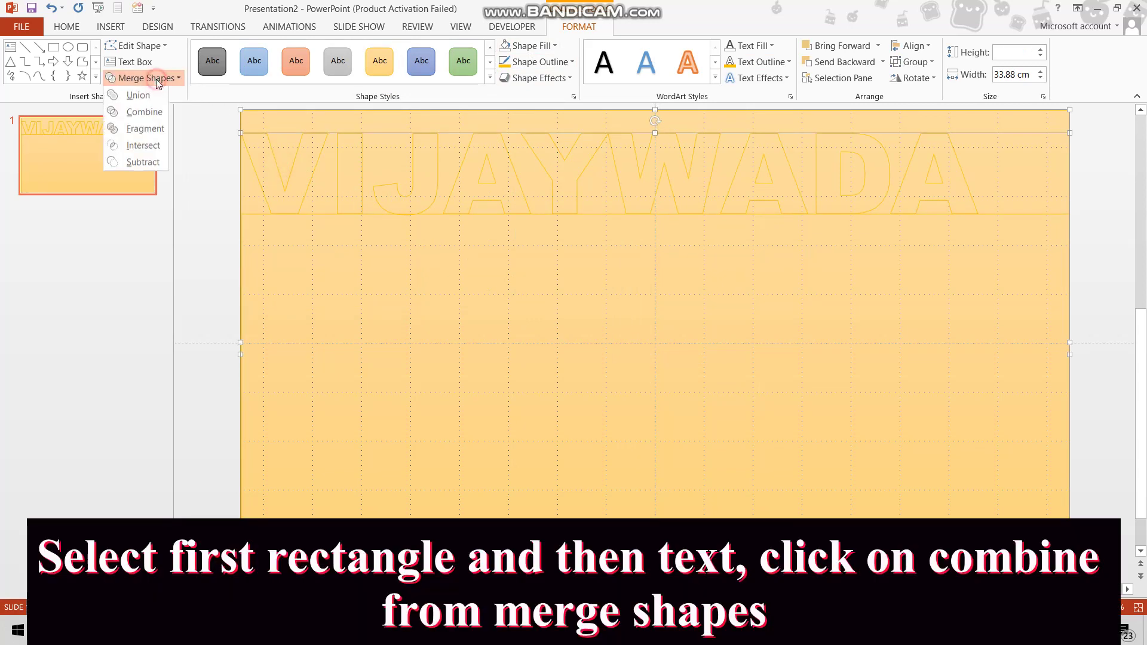
click(157, 114)
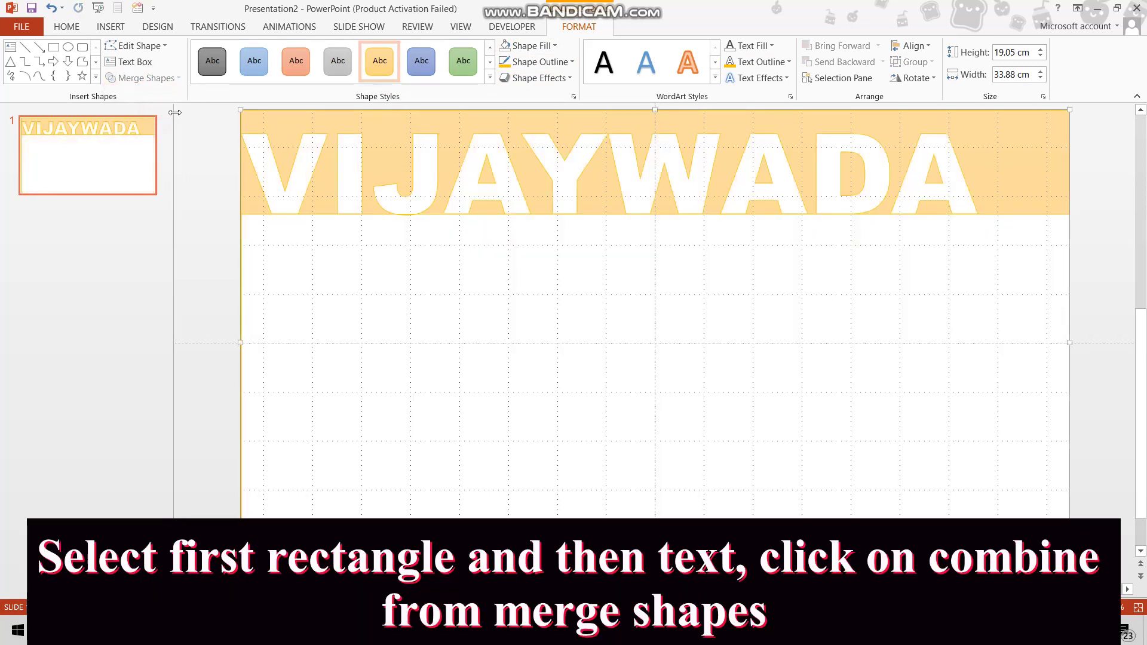
click(113, 26)
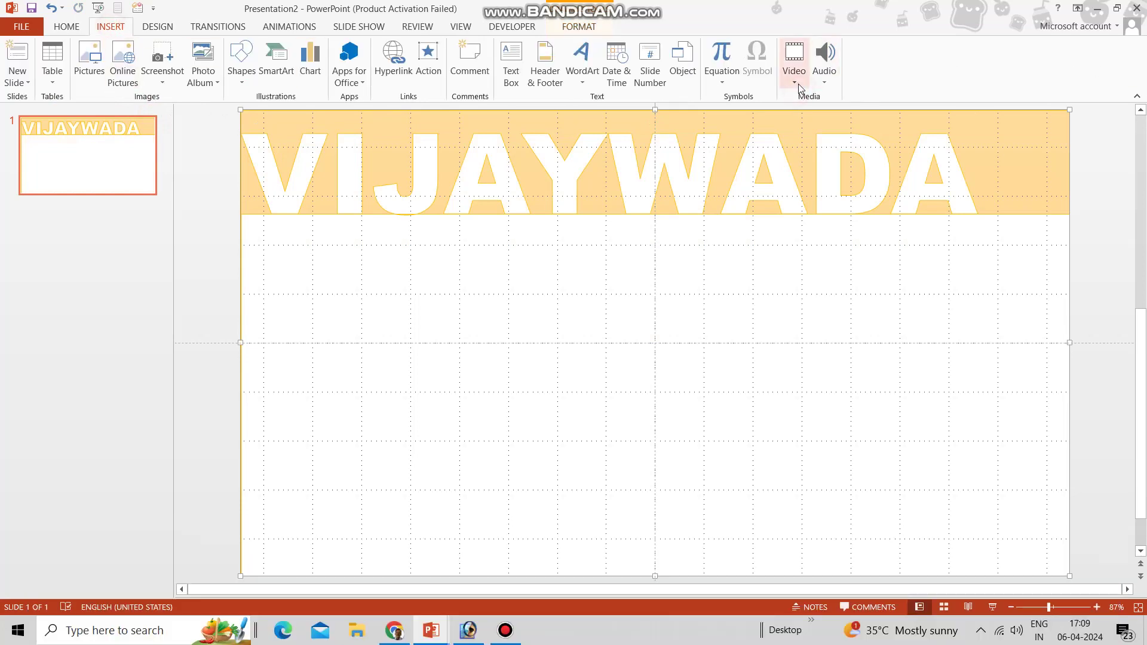
Insert the forest clip MVI_2199 from the Video folder on this PC
click(795, 82)
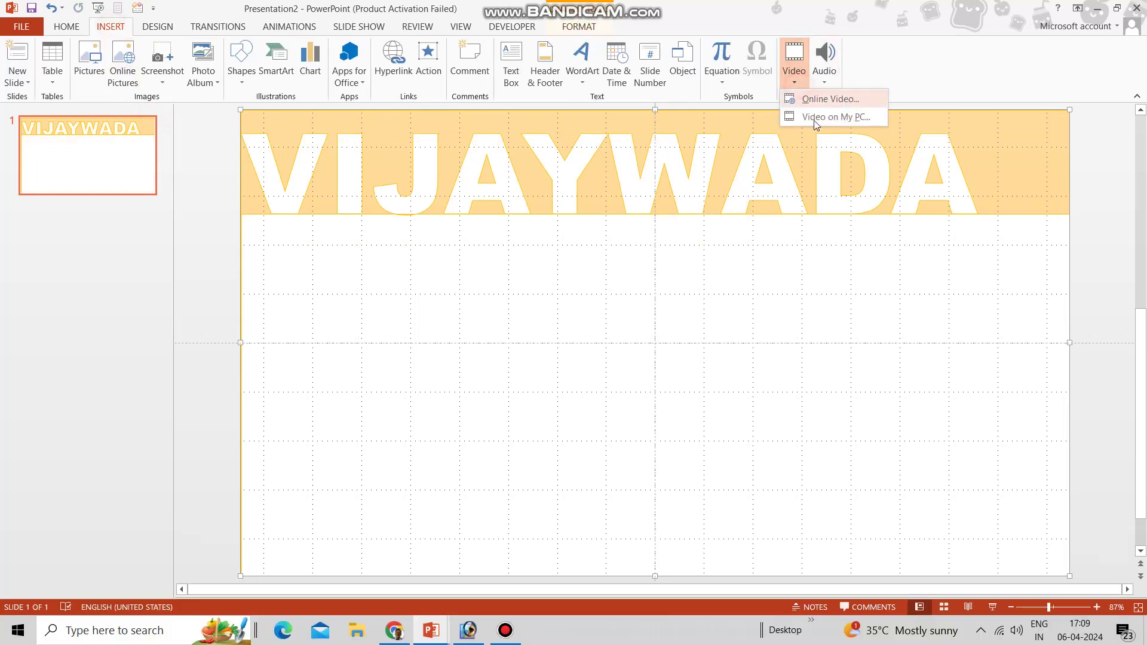
click(823, 119)
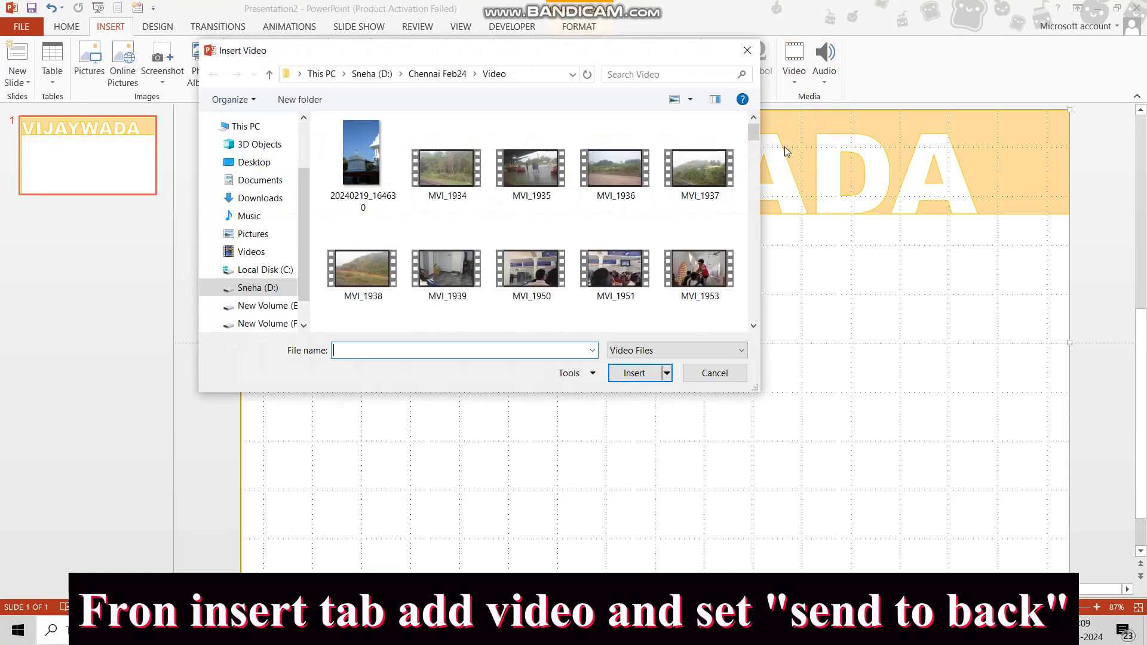
drag(755, 166, 748, 308)
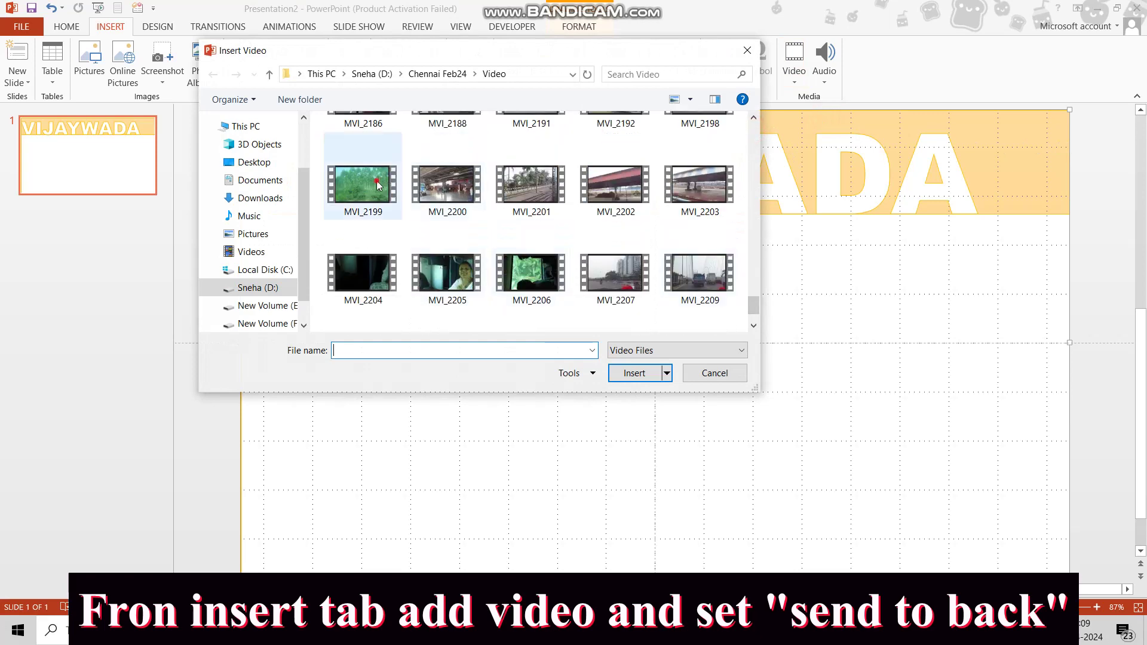
click(362, 185)
click(635, 374)
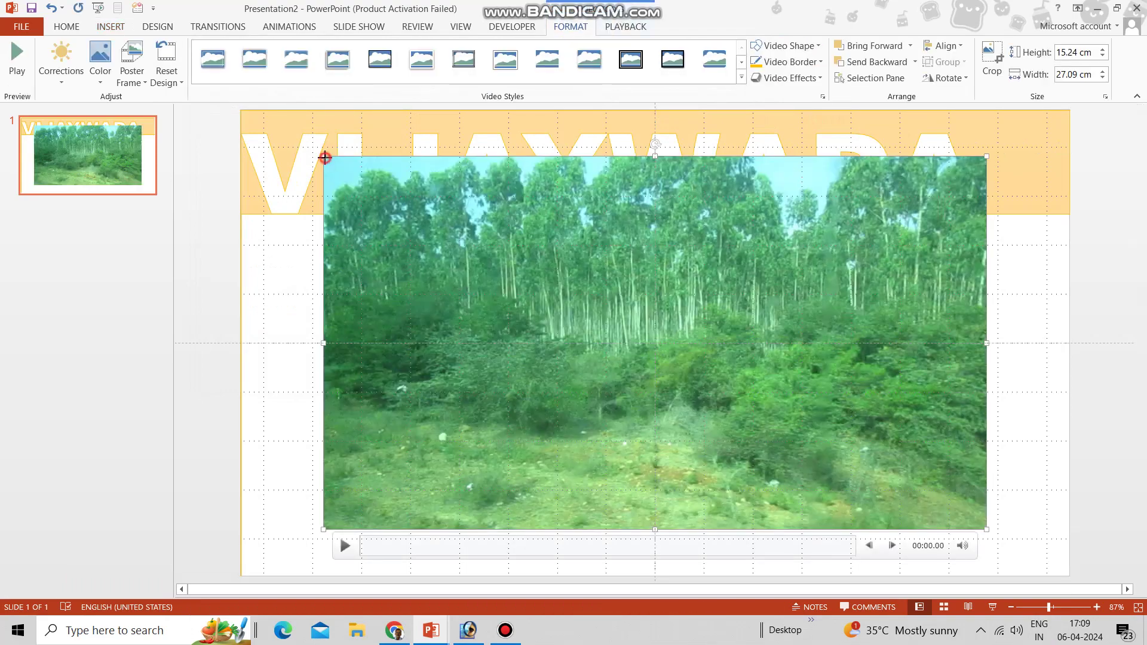
Stretch the video to fill the slide at 33.87 × 19.05 cm and send it to the back
drag(324, 158, 241, 110)
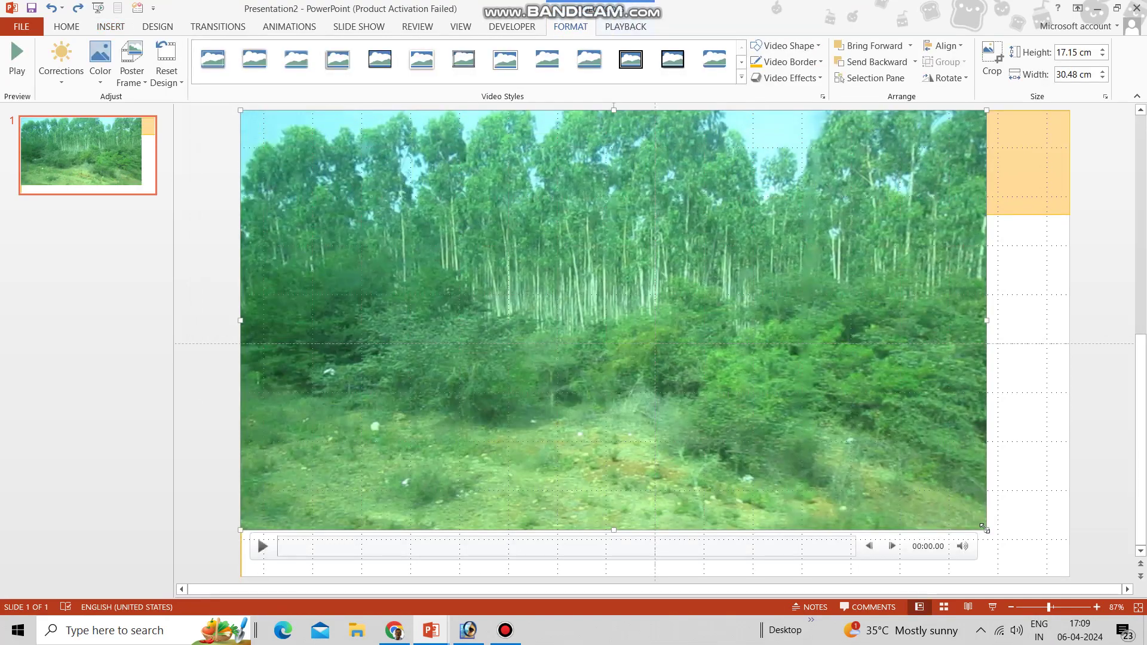
drag(985, 528, 1069, 576)
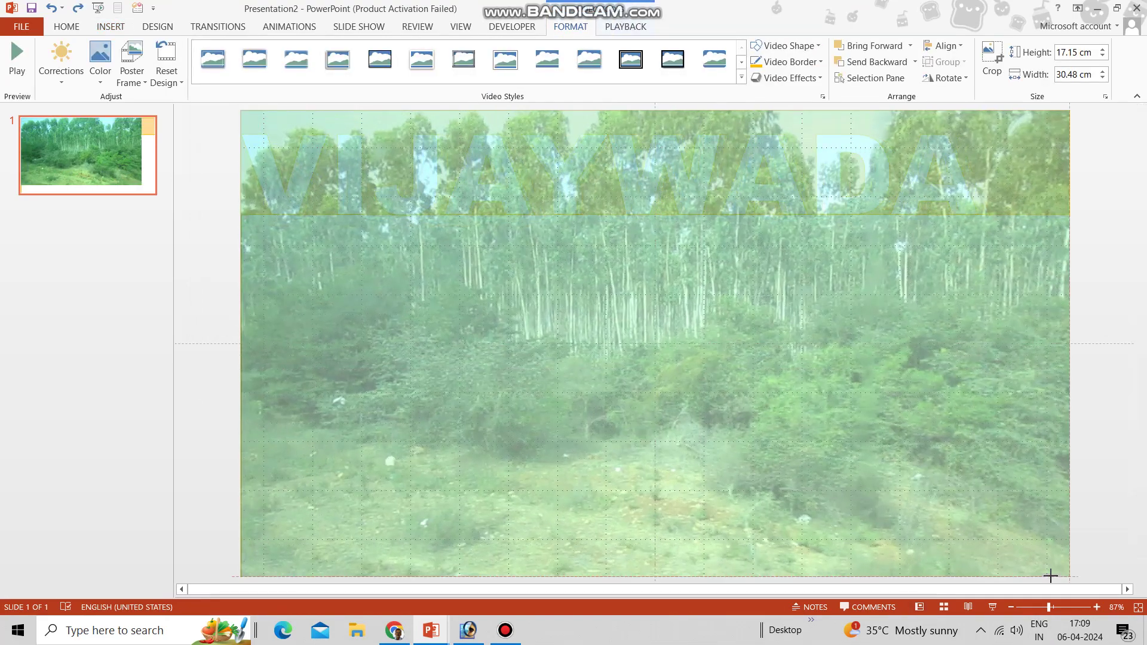
right_click(531, 203)
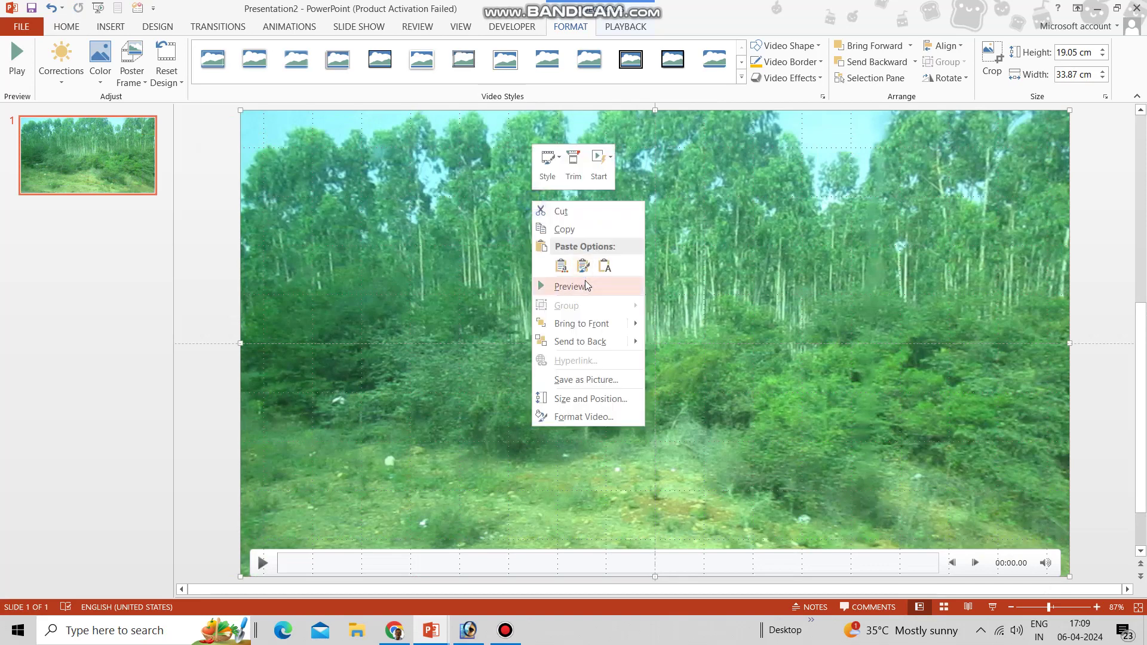
click(585, 341)
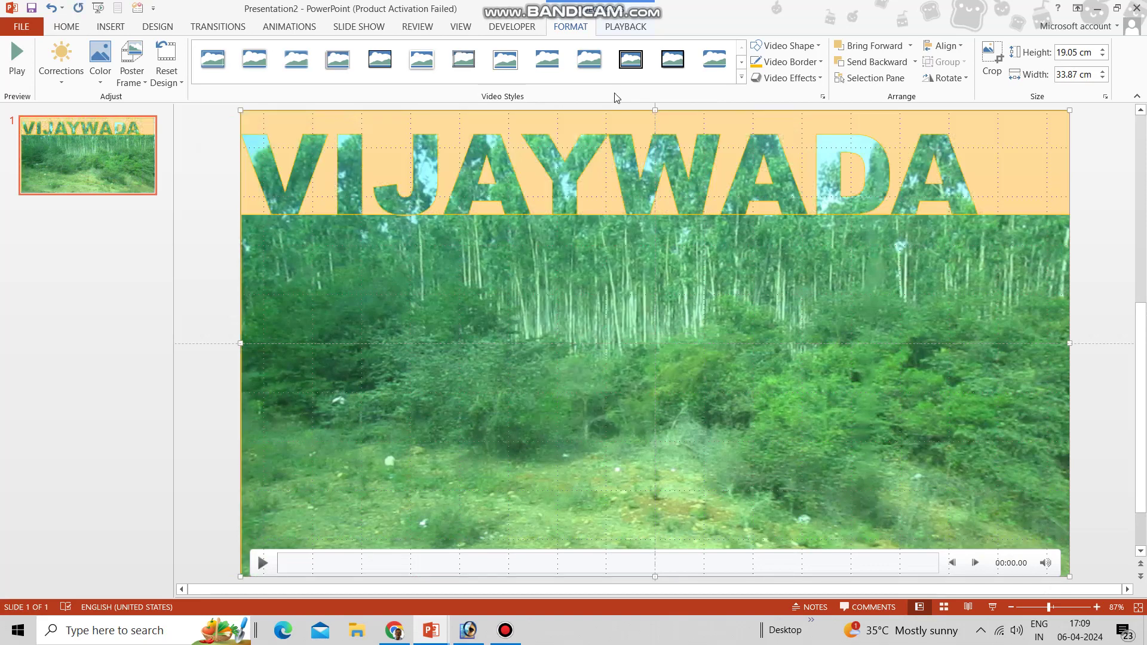
click(616, 30)
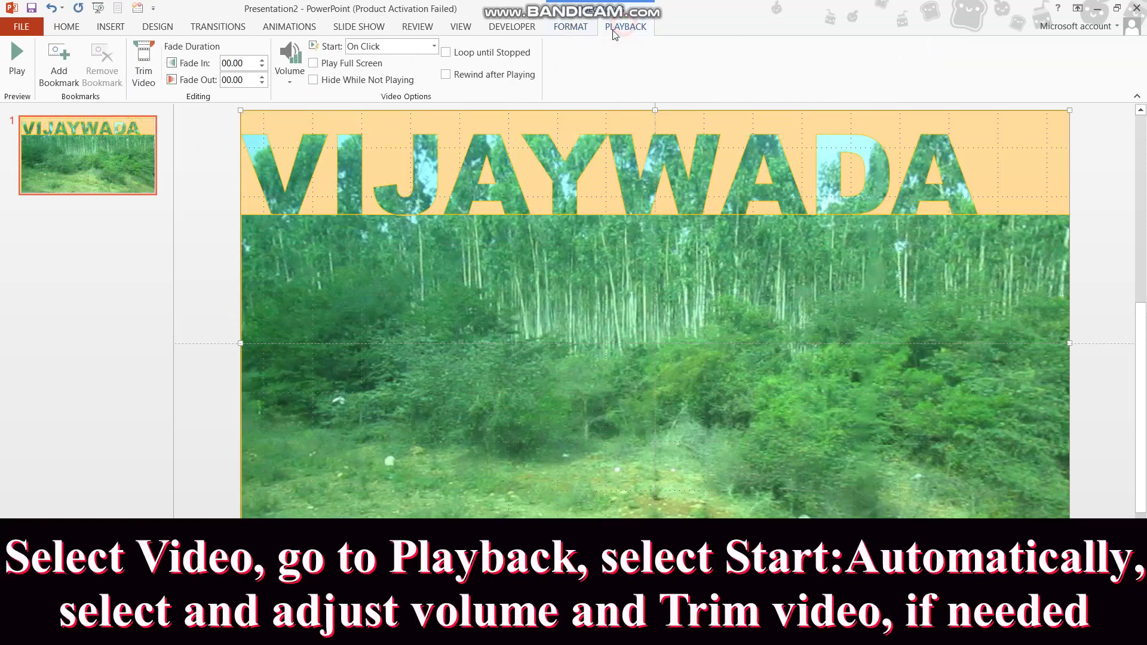
Set the video to start automatically and choose a playback volume level
click(435, 47)
click(413, 66)
click(291, 83)
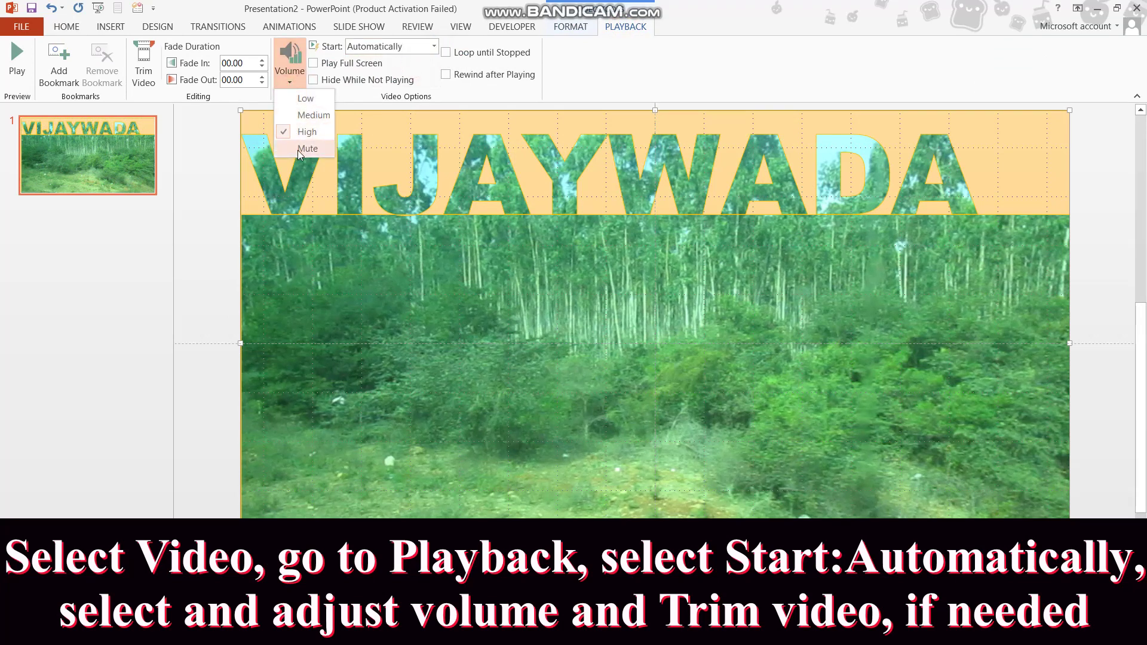
click(300, 99)
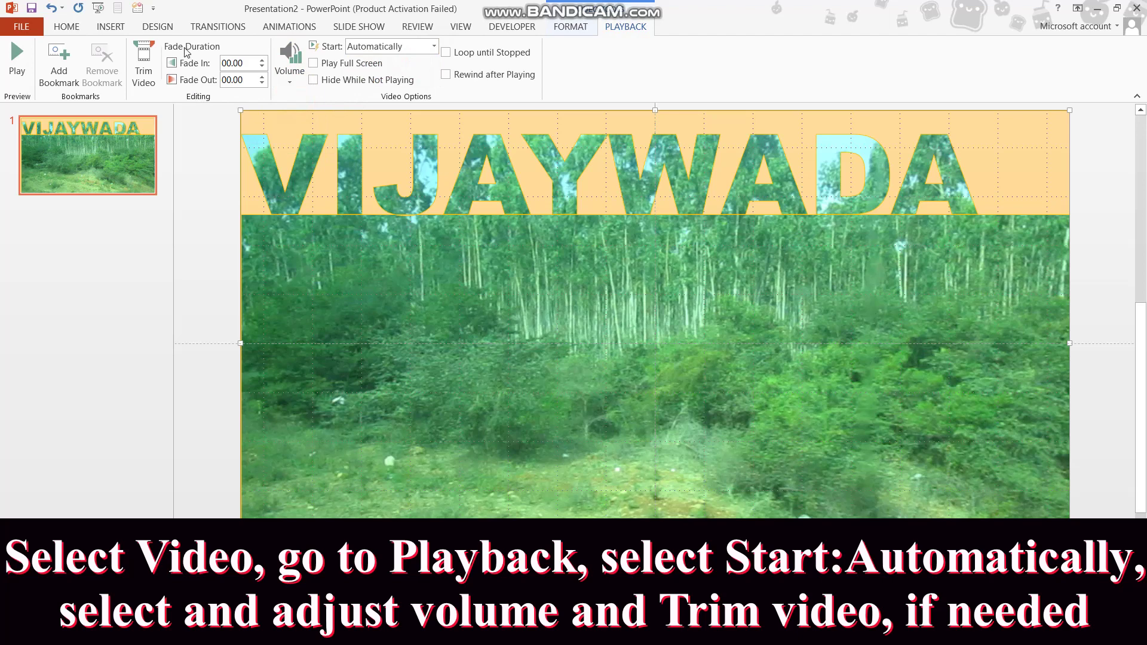
Trim the video to start at 00:05.550 and end at 00:33.029
click(144, 66)
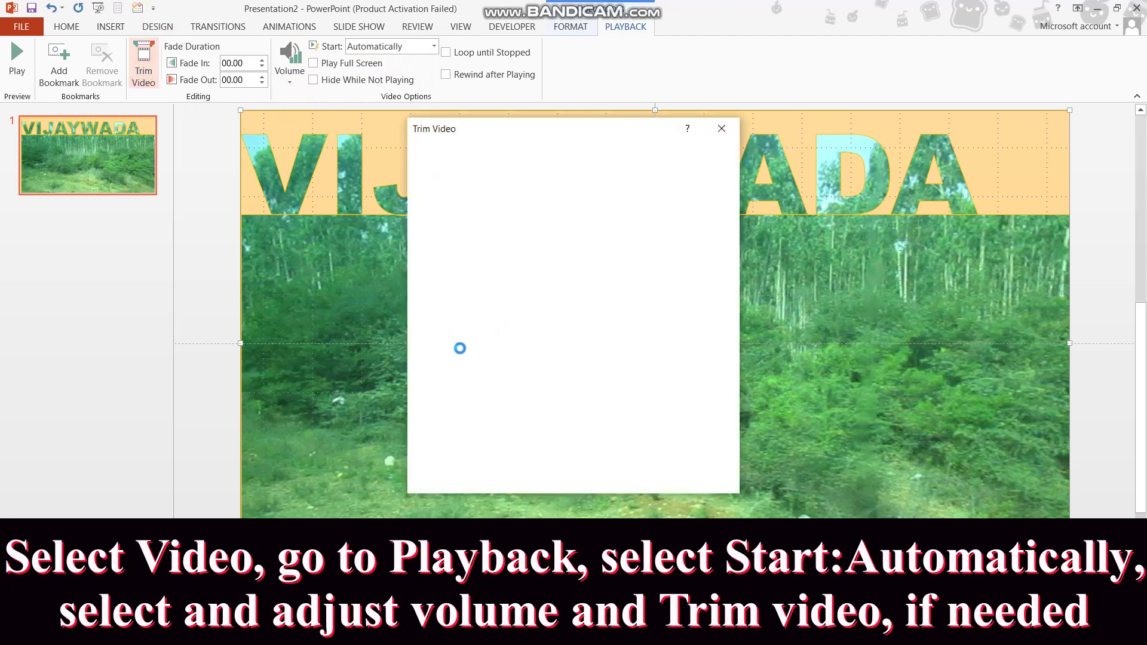
drag(414, 415, 461, 417)
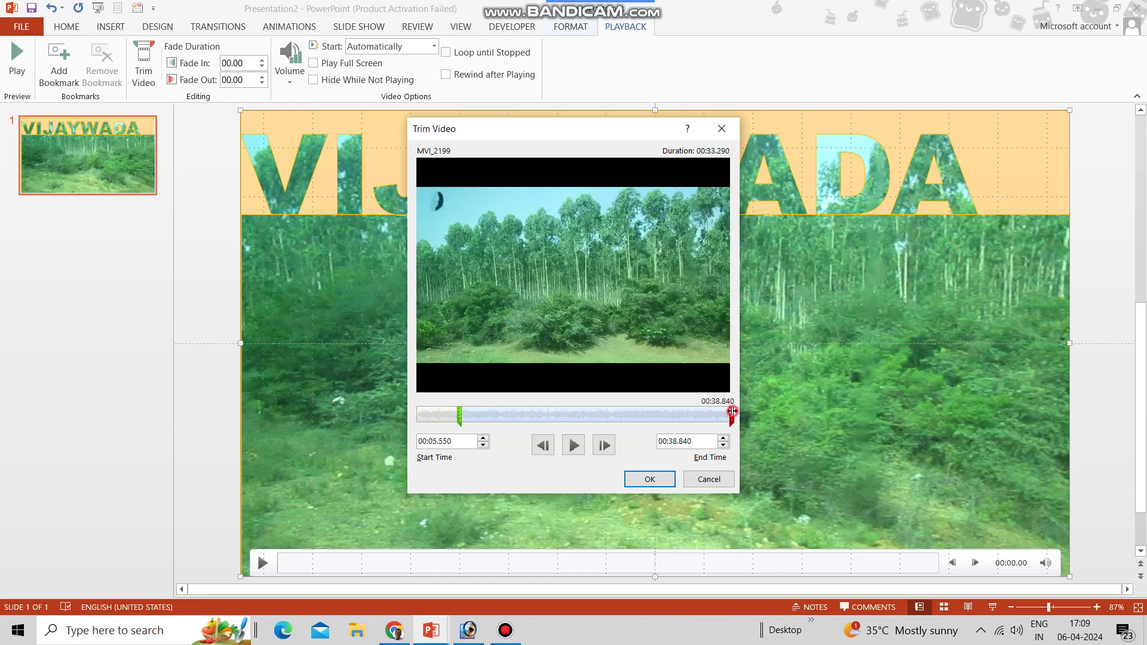
drag(732, 411, 685, 414)
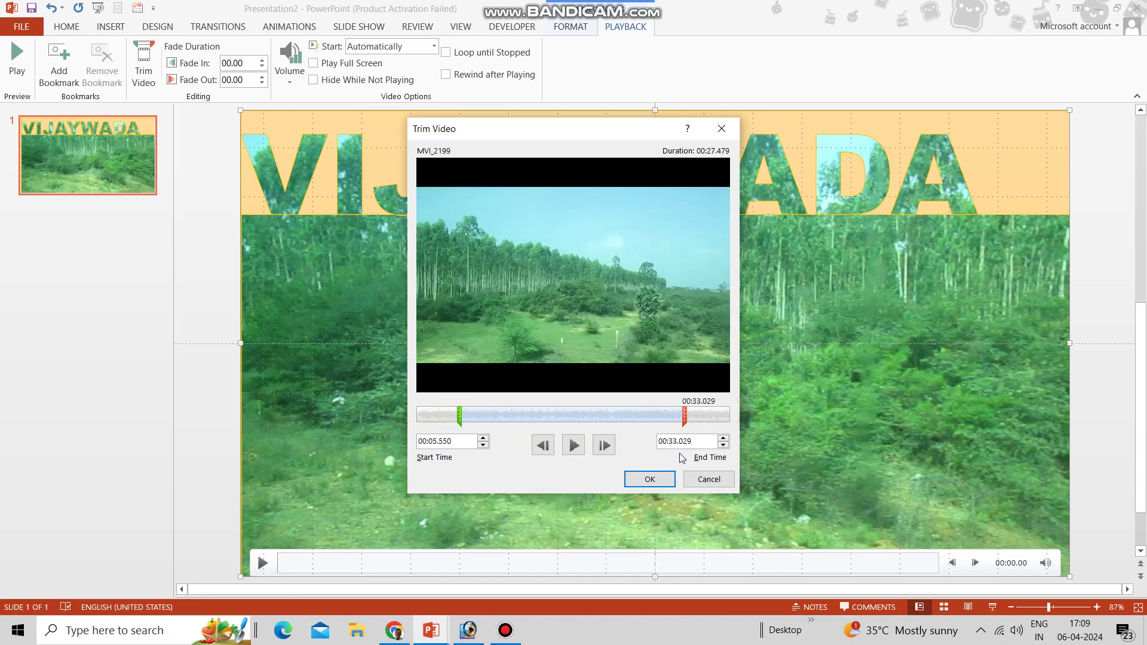
click(652, 480)
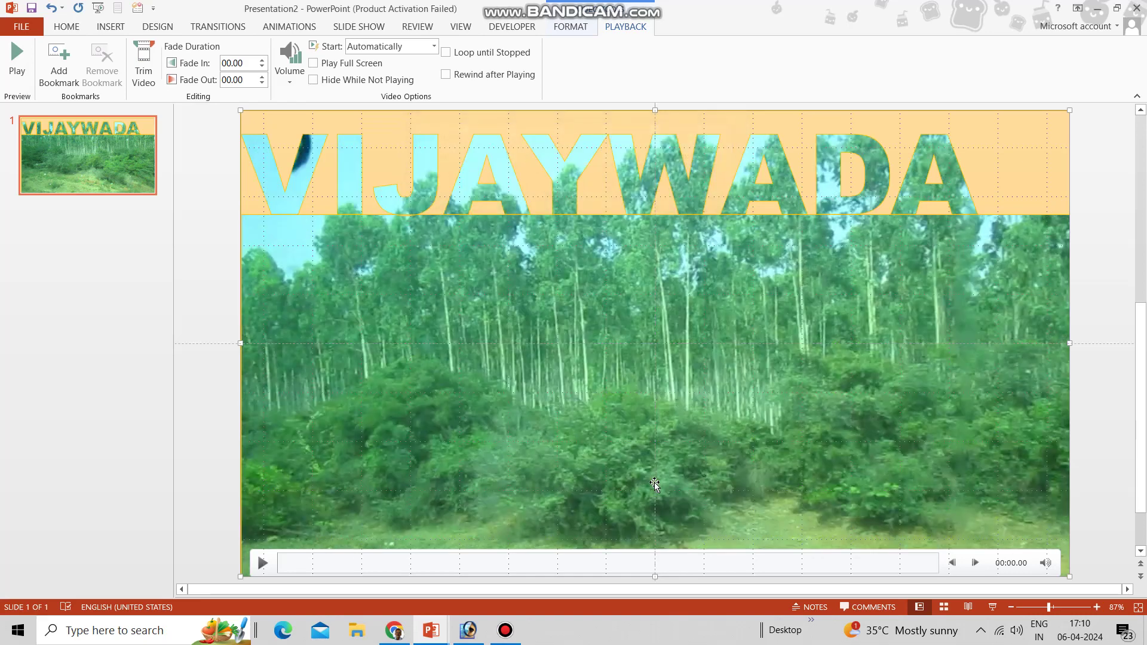
Draw a text box over the video and paste the paragraph describing the city
key(alt+n)
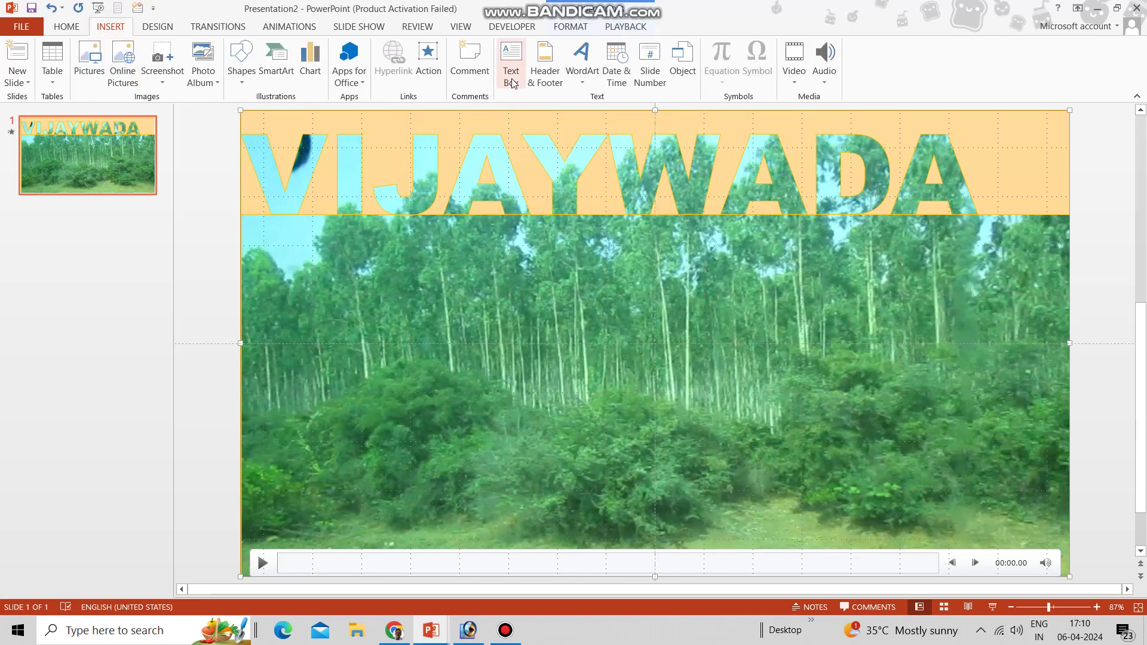
click(511, 63)
drag(427, 276, 1028, 525)
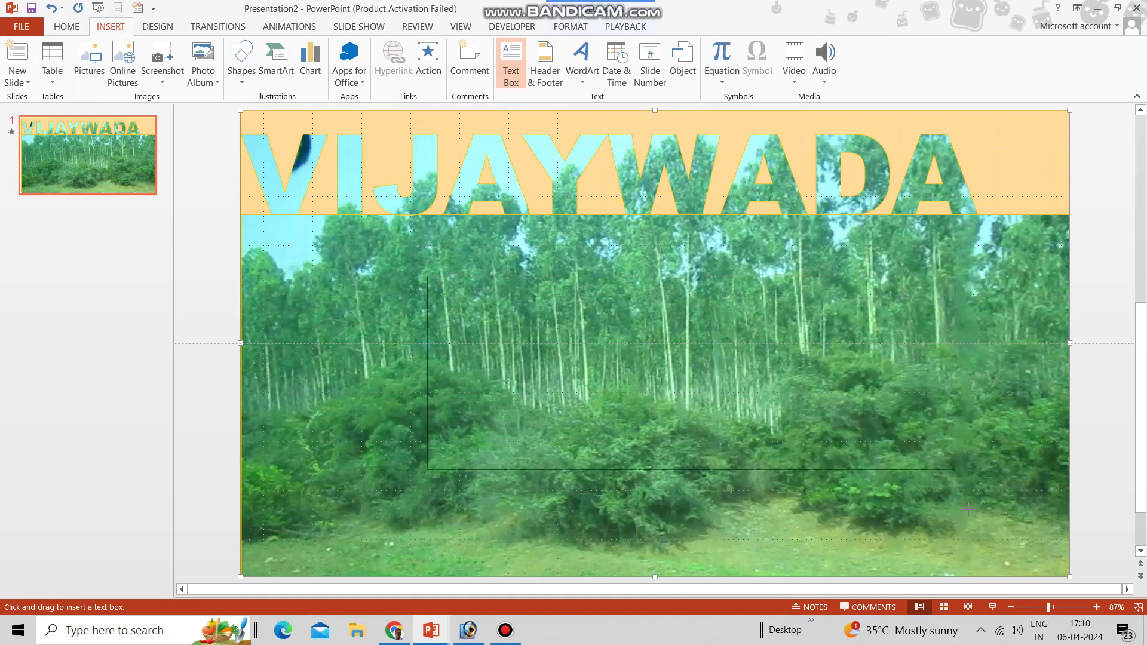
text(The city is a major road and rail junction as well as a center for Hindu and Buddhist pilgrimages. Noted sites include the Kanaka Durga temple, the Hazarat Bal mosque, and Gandhi Hill, where a statue of Mahatma Gandhi (erected in 1968) overlooks the city.)
Format the paragraph as justified Arial Black 24, widen the box and move it lower
key(ctrl+a)
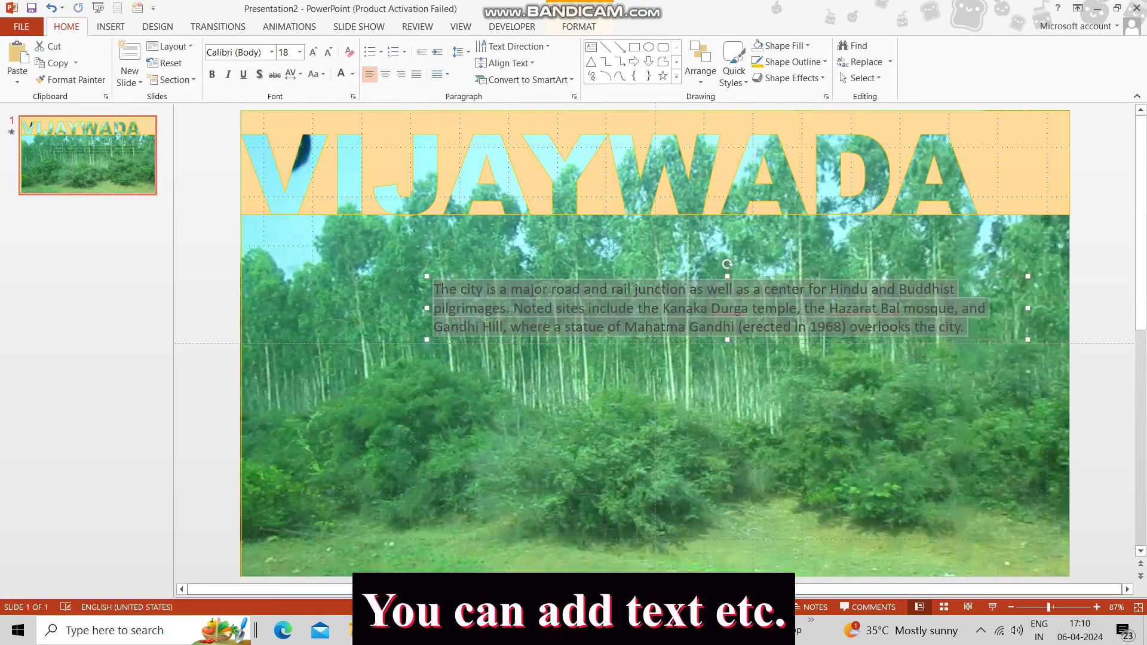
click(272, 52)
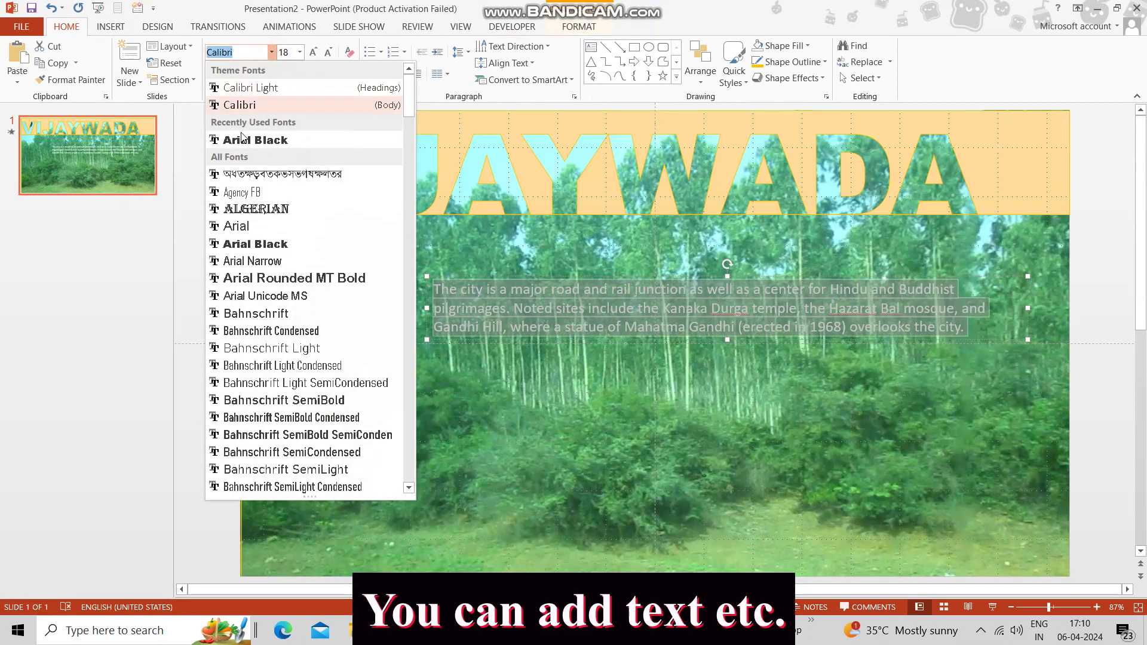
click(251, 138)
click(418, 75)
click(300, 53)
click(285, 213)
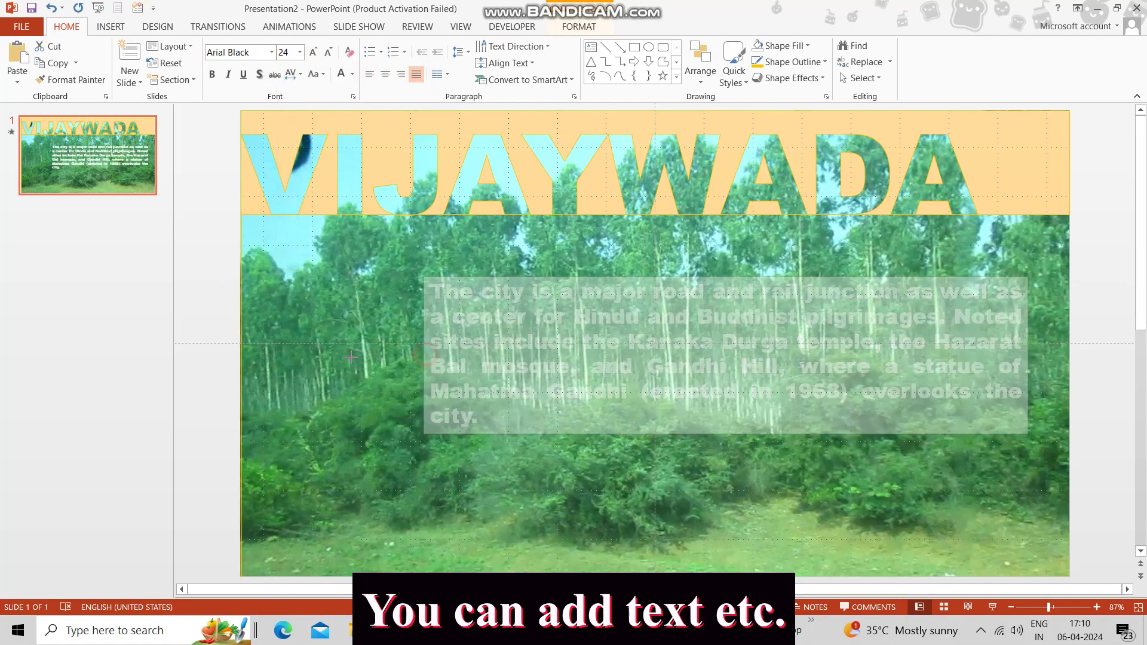
drag(428, 354, 281, 356)
drag(292, 275, 298, 383)
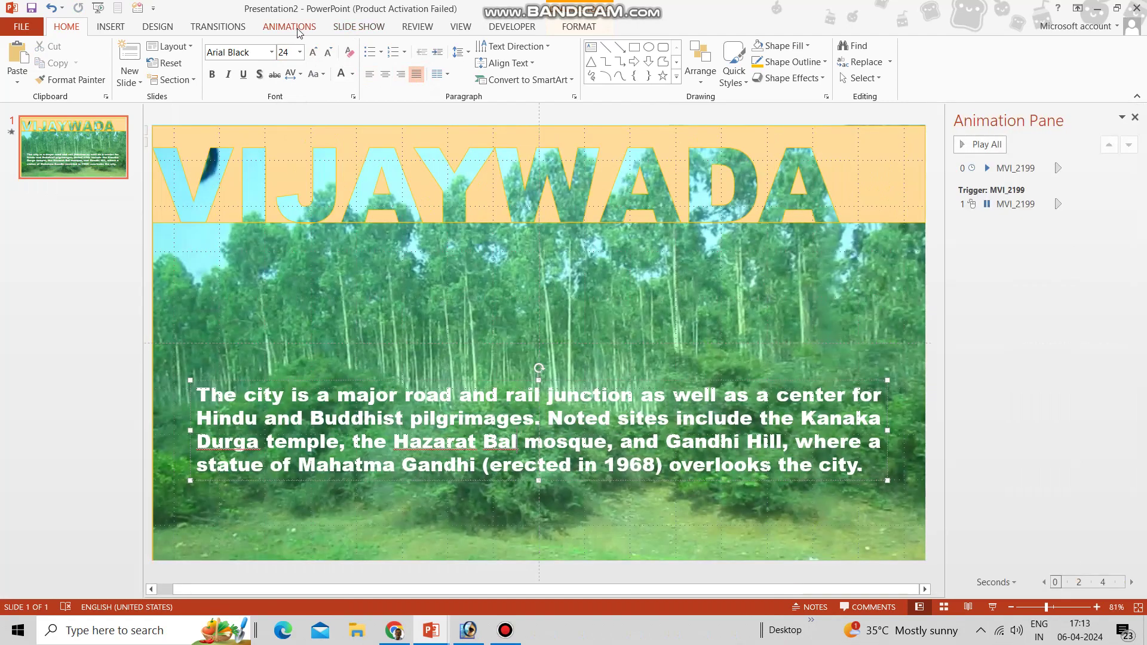
click(289, 26)
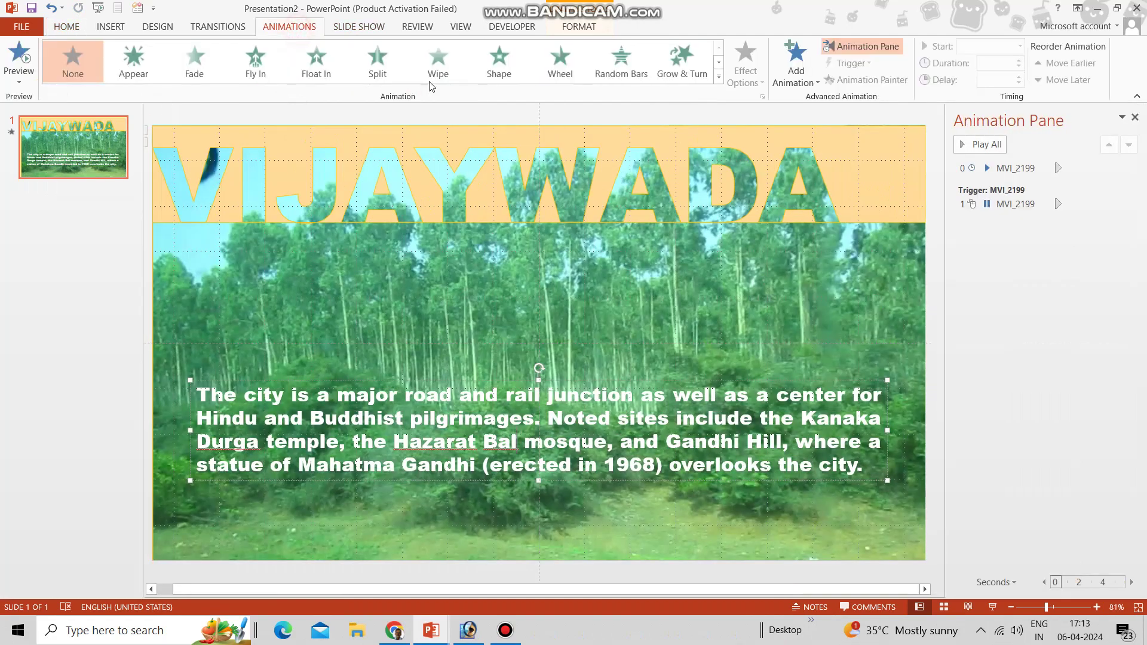
Give the city paragraph a Wipe entrance that starts With Previous, with a 1.50 s delay
click(428, 76)
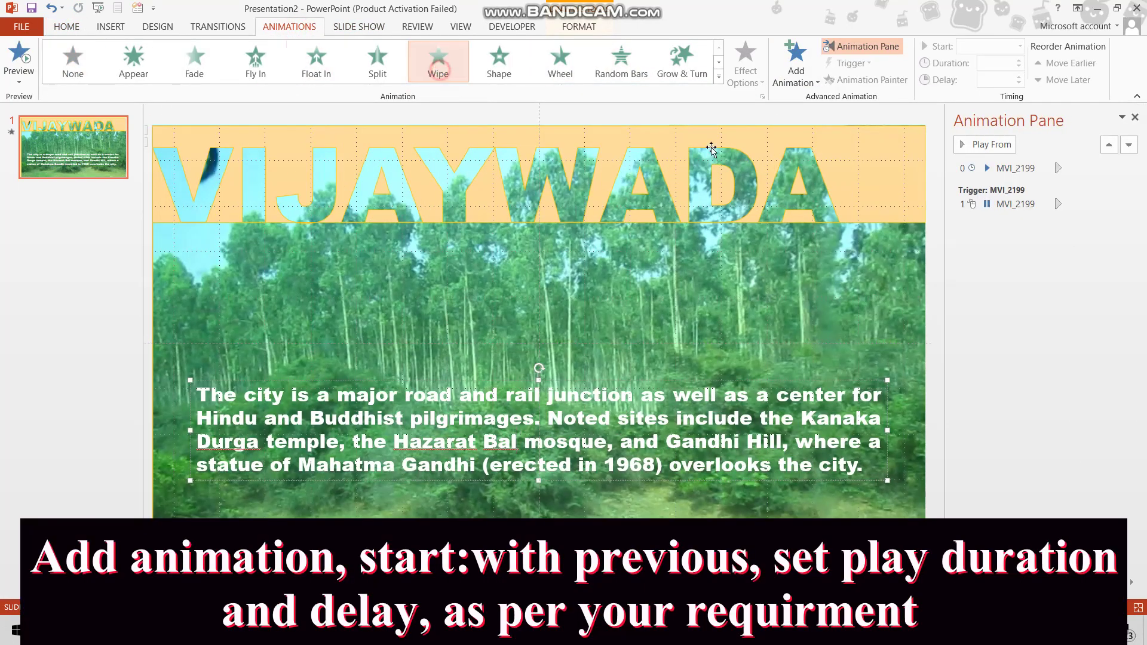
click(1022, 46)
click(985, 72)
click(996, 80)
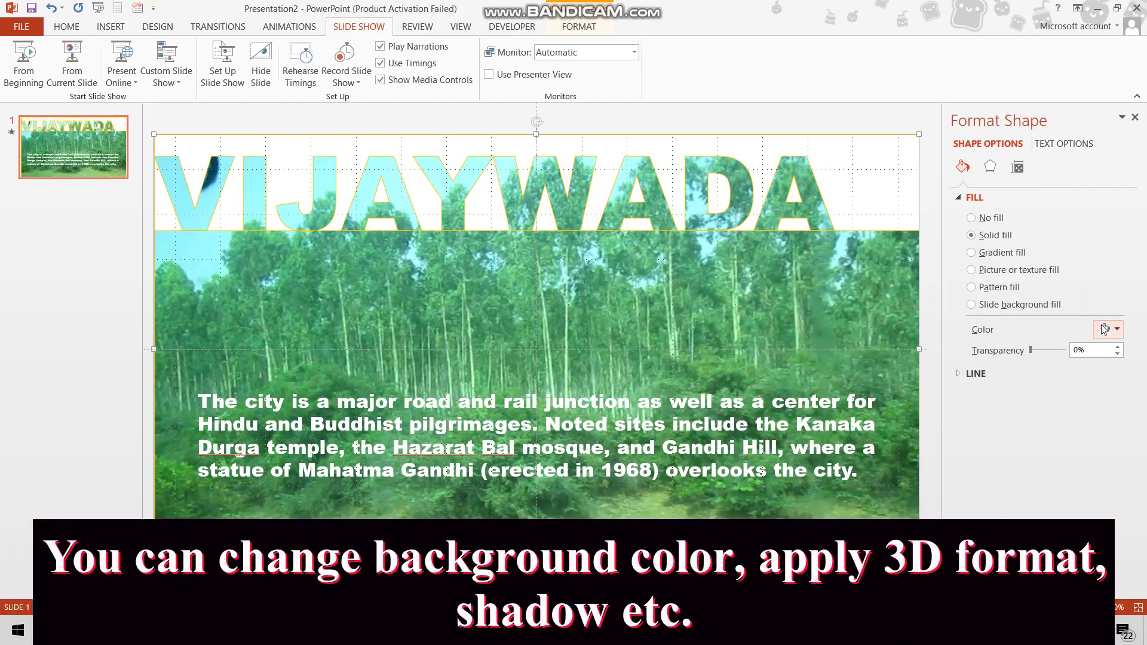
Fill the VIJAYWADA band with solid black and give it an outer shadow preset
click(1115, 330)
click(1043, 362)
click(991, 169)
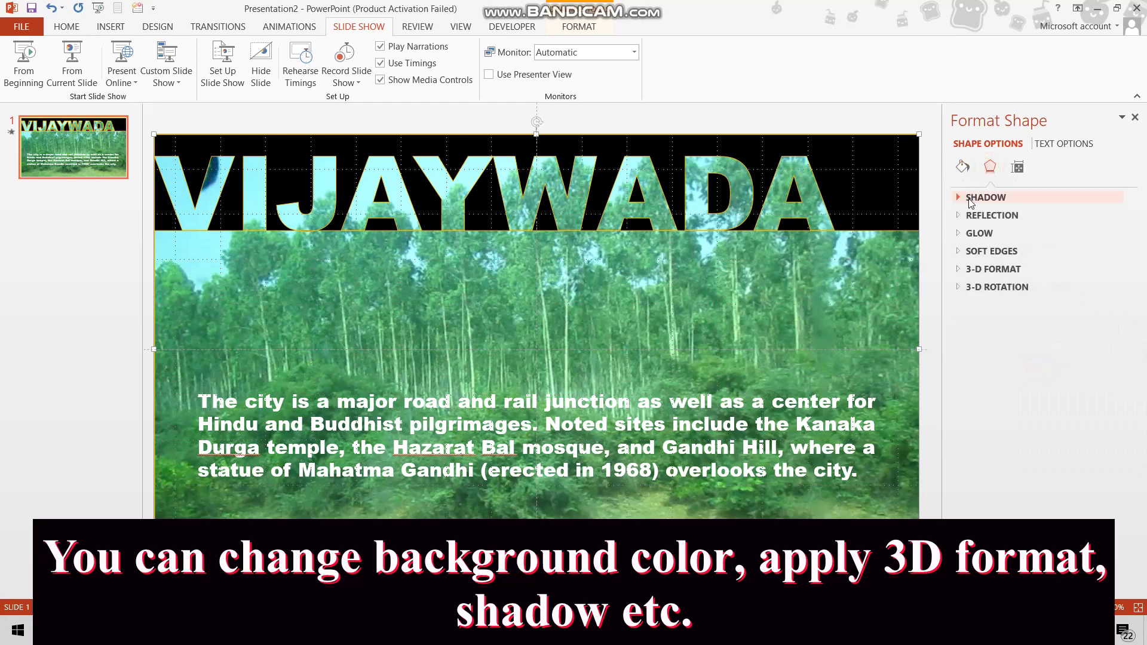
click(962, 198)
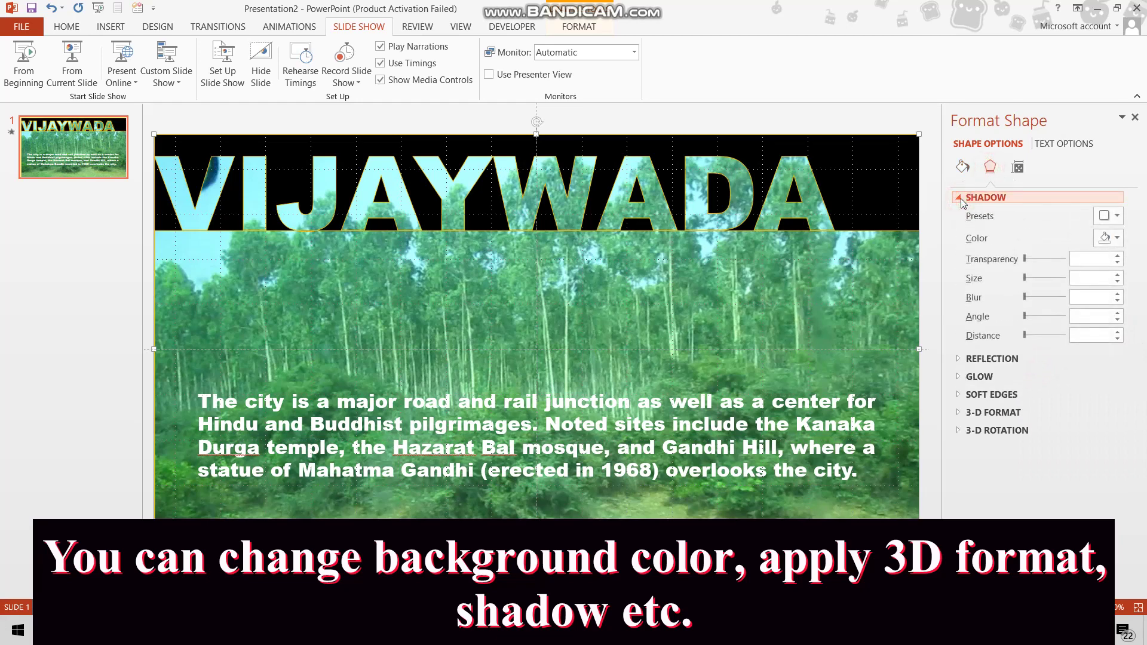
click(1117, 217)
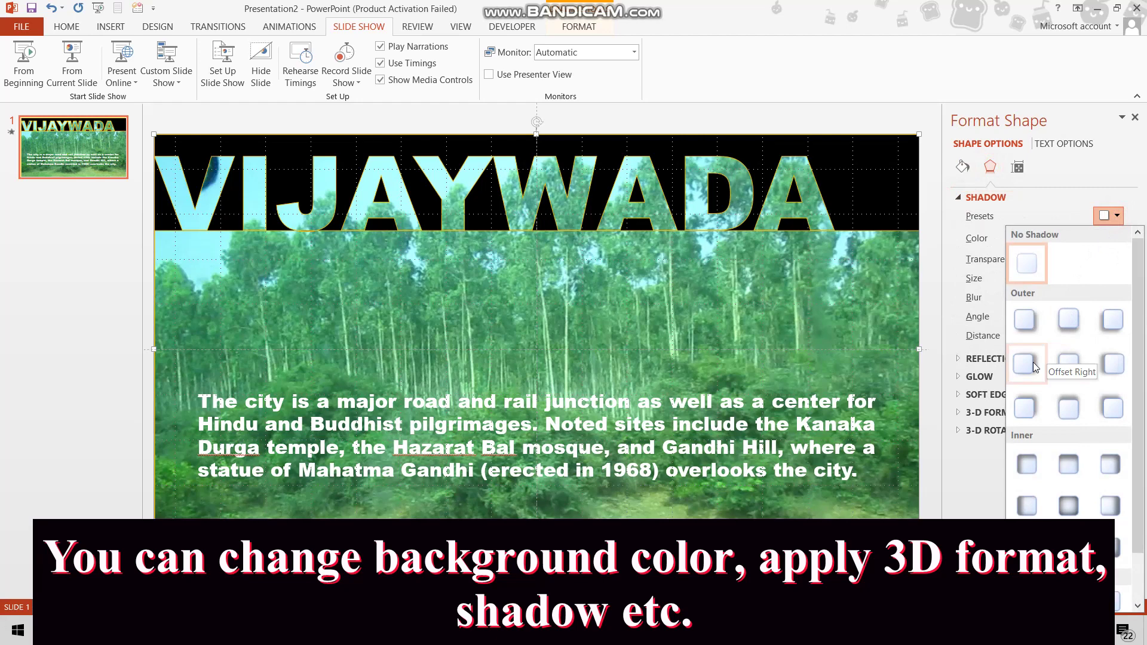
click(1070, 324)
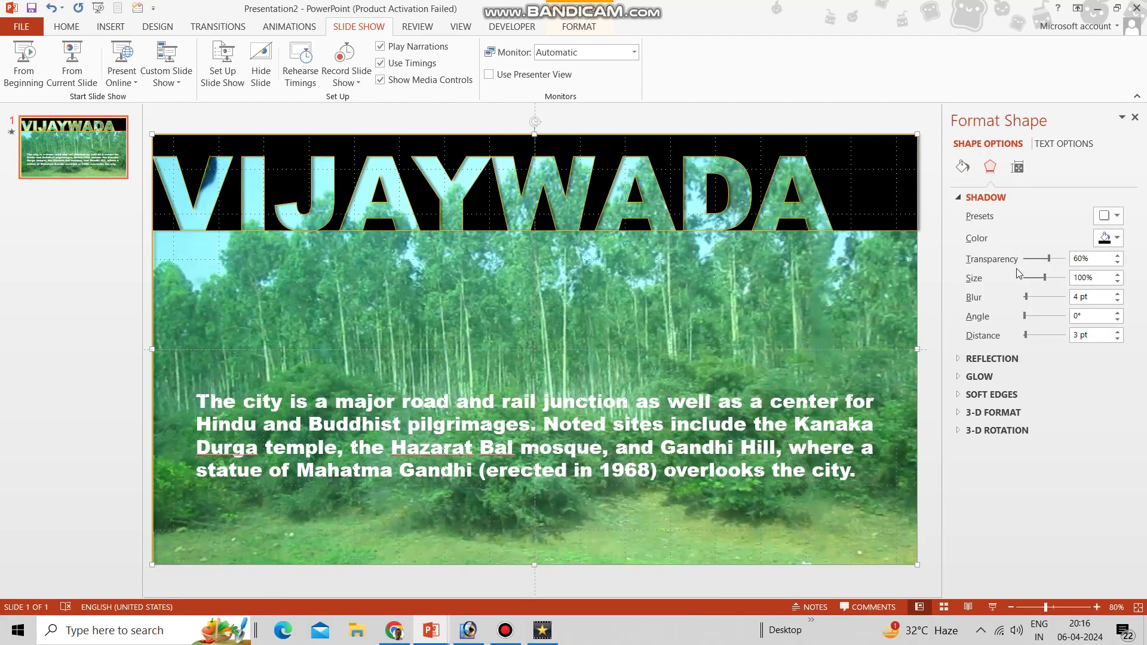
click(962, 198)
Add a 5 pt orange-gold glow to the band
click(992, 233)
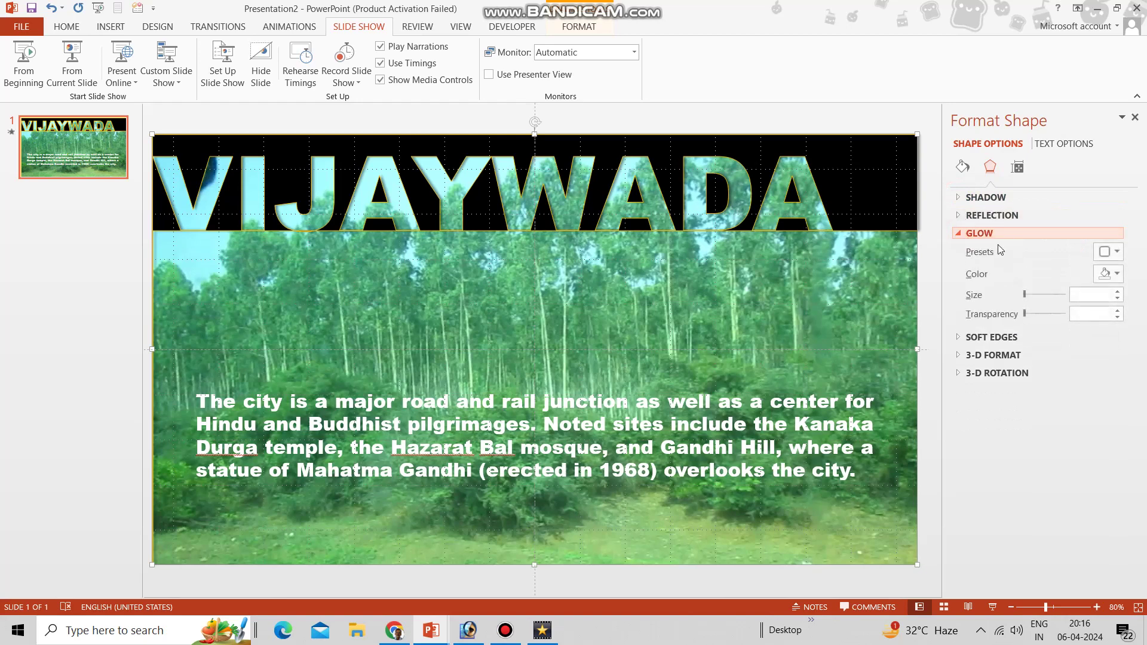
click(1107, 253)
click(989, 359)
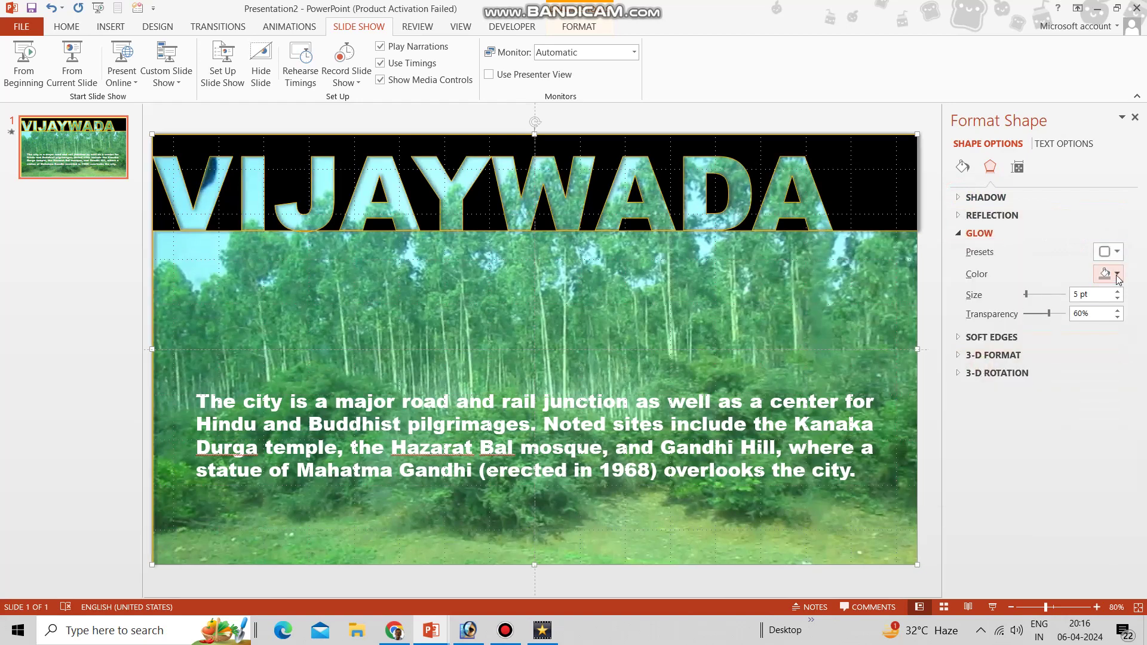
click(1117, 275)
click(1053, 387)
click(958, 234)
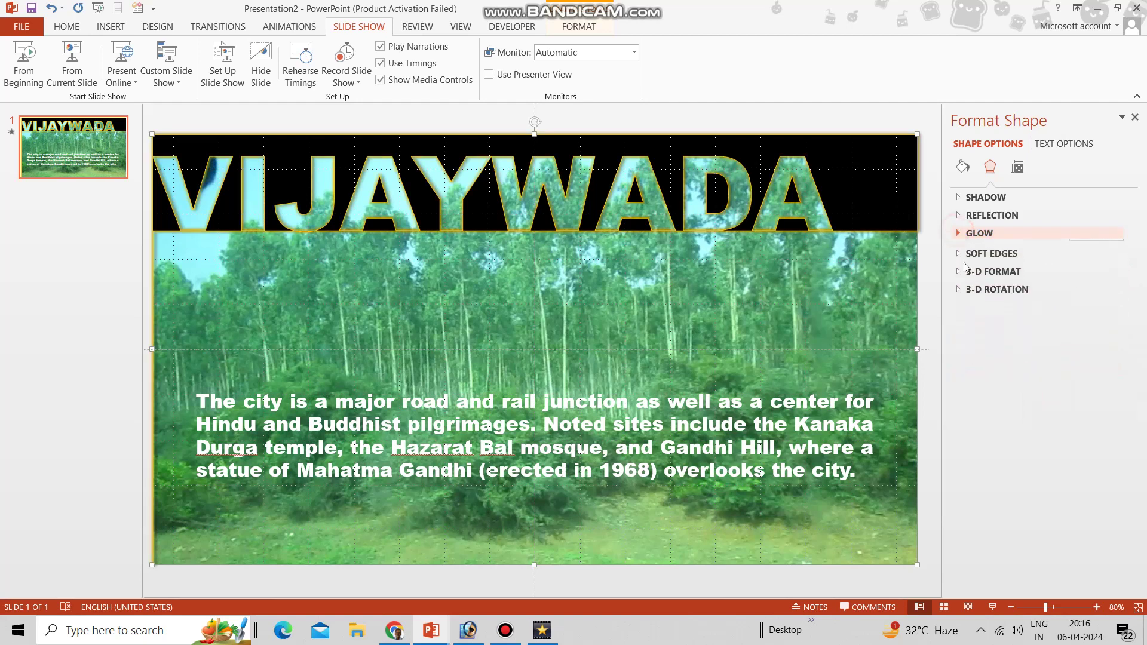
Apply a Top bevel to the band under 3-D Format
click(962, 269)
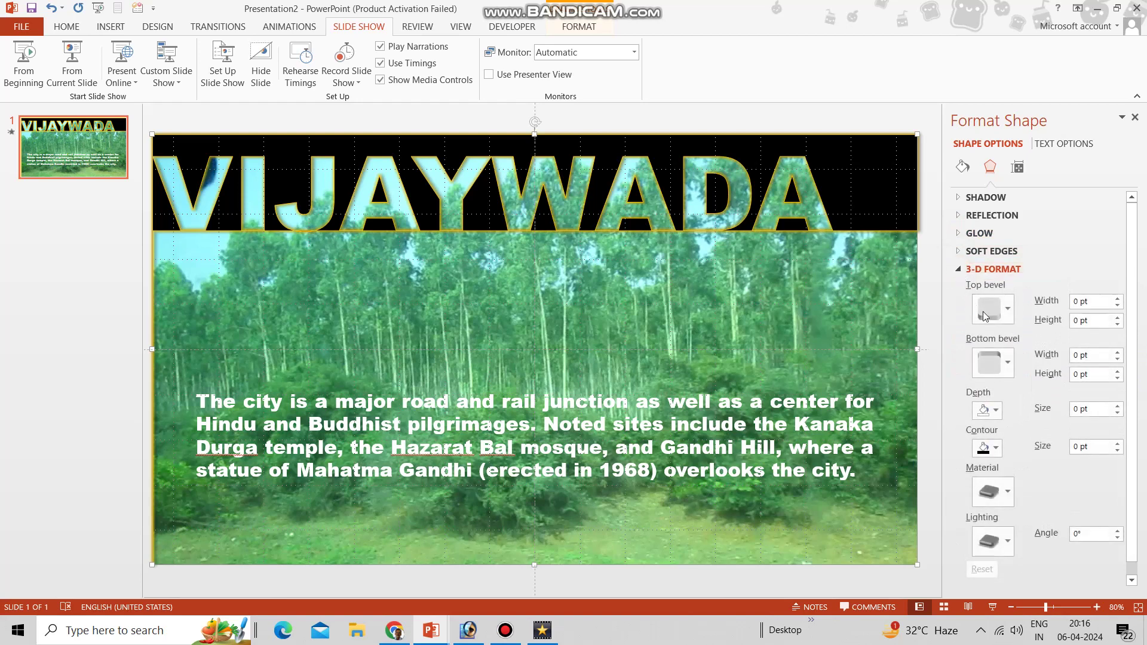
click(992, 309)
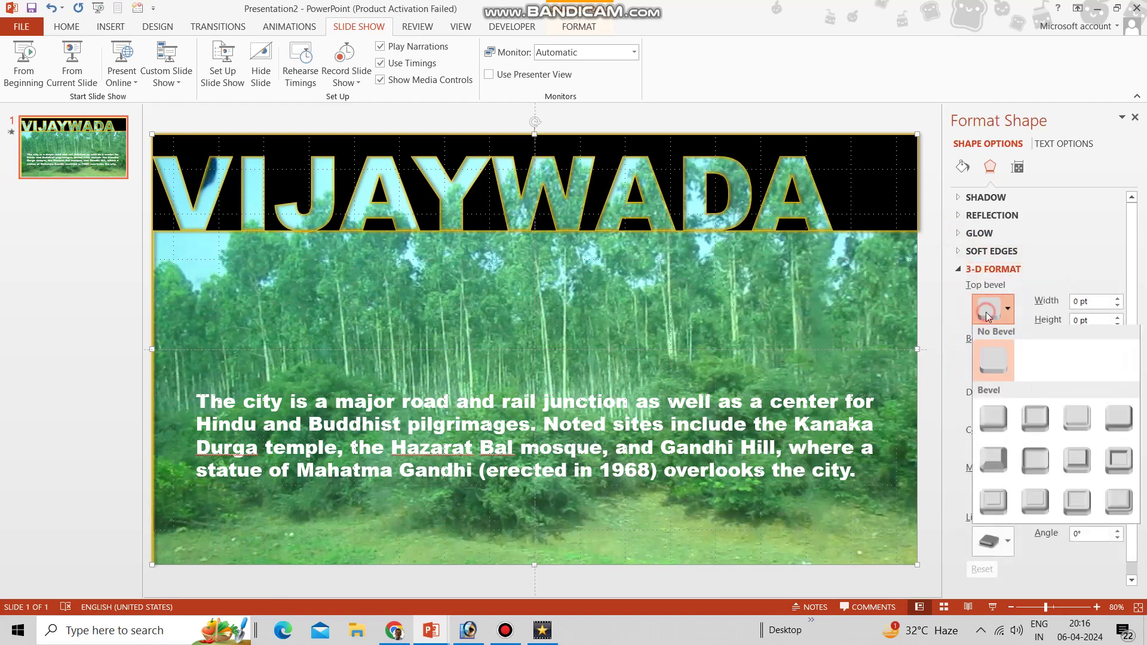
click(994, 423)
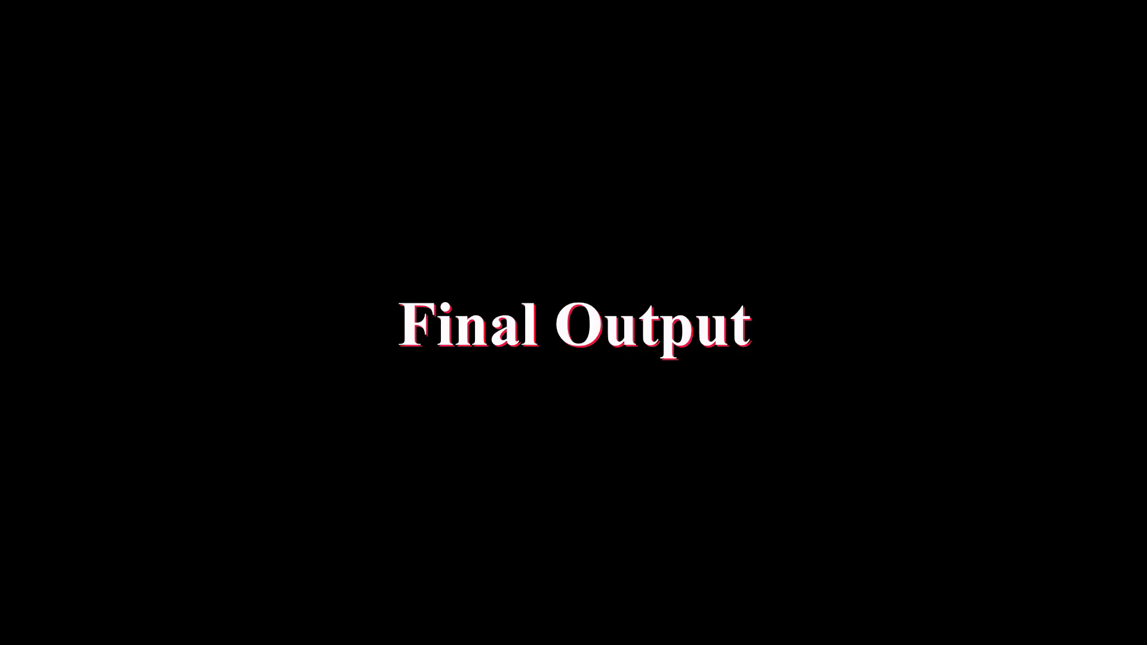